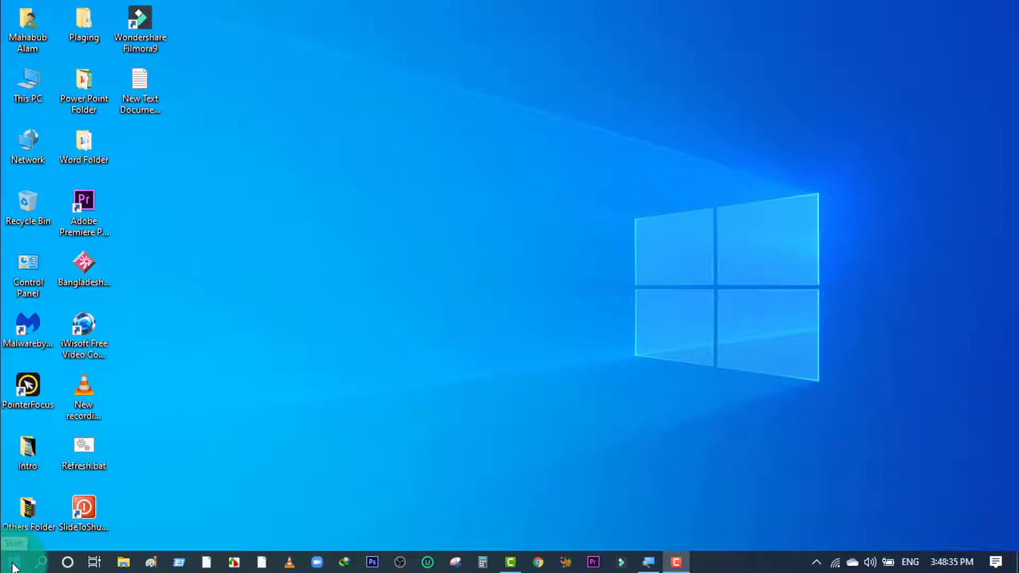
click(13, 564)
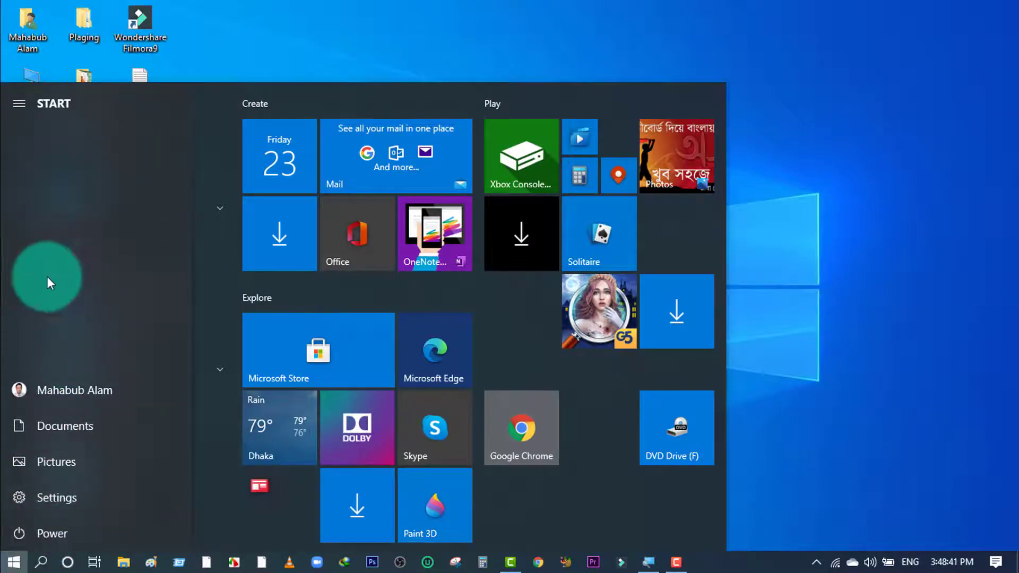
click(892, 255)
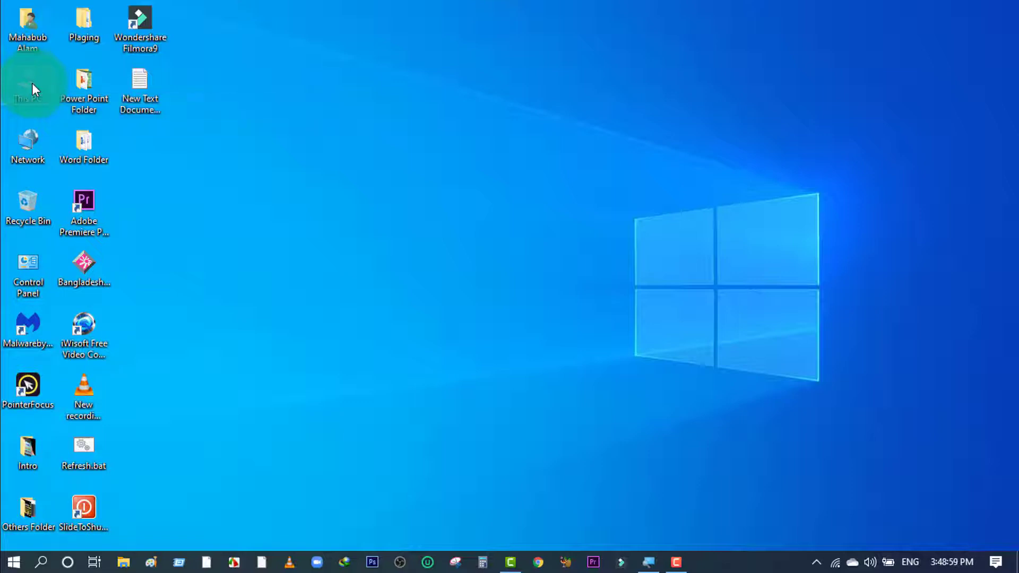
Step: Open This PC, view its options for opening a new window, and close it
key(super+e)
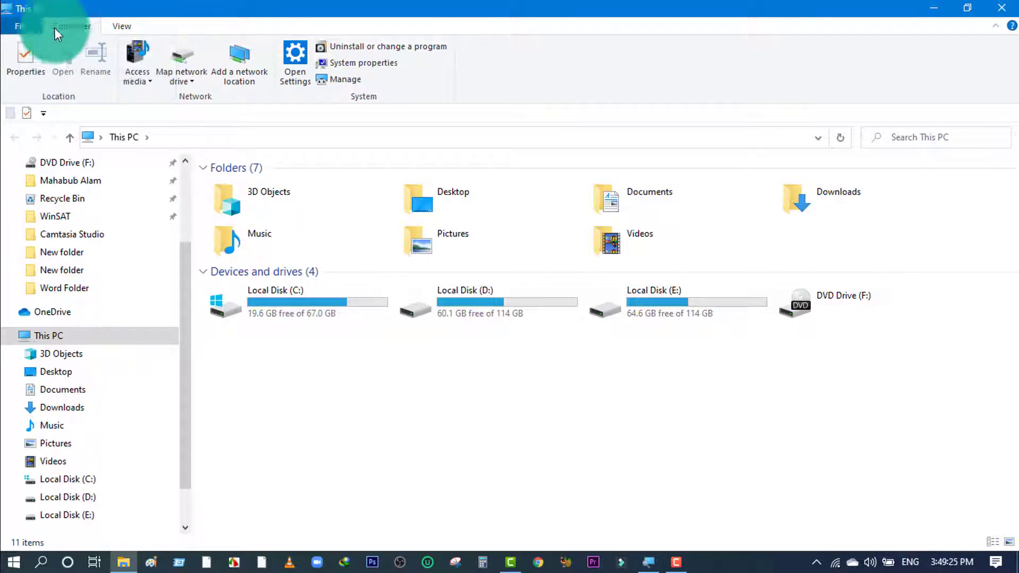
click(25, 25)
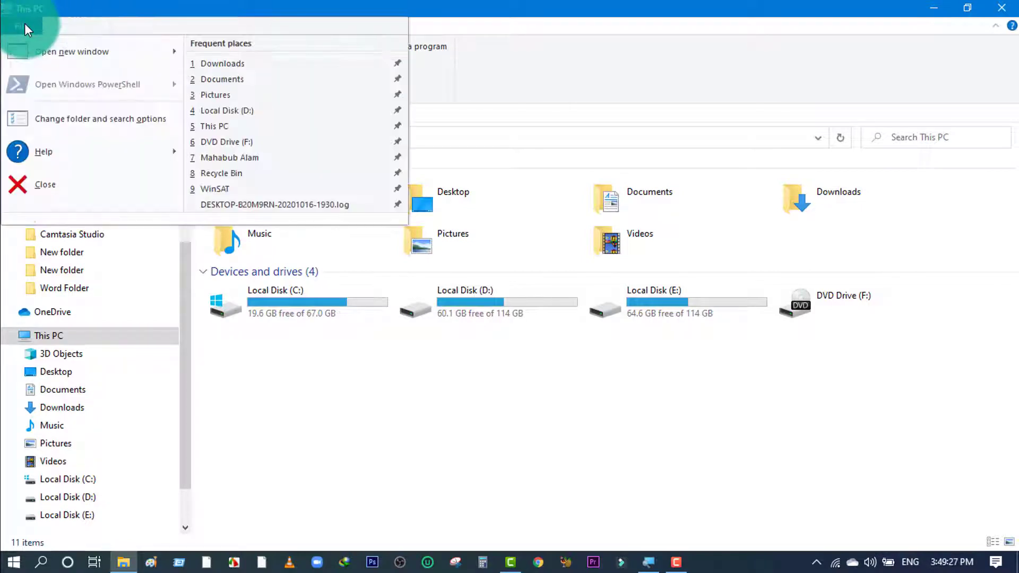
mouse_move(137, 54)
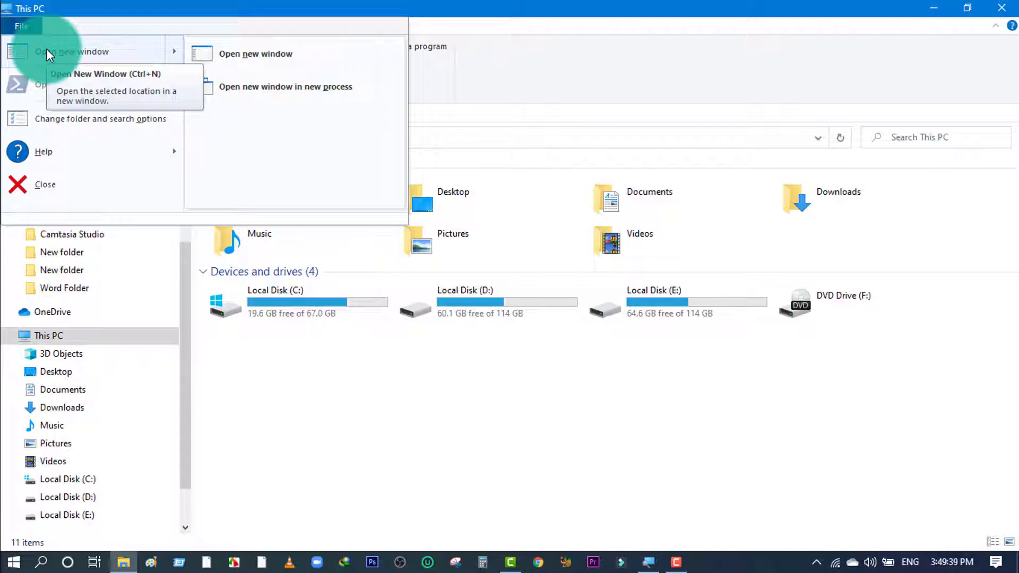
click(41, 186)
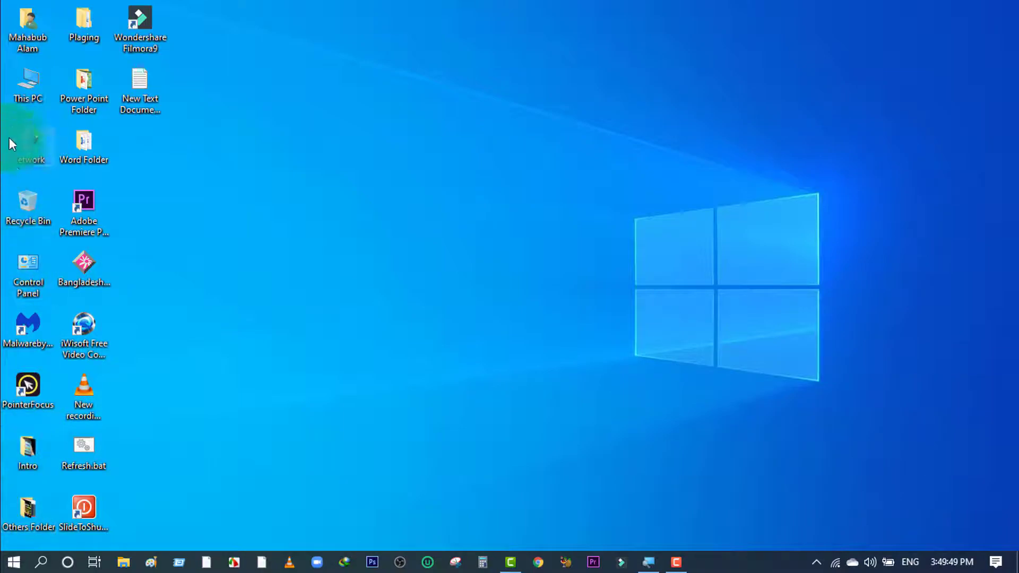
Step: Open and close the This PC window, and refresh the desktop
double_click(30, 78)
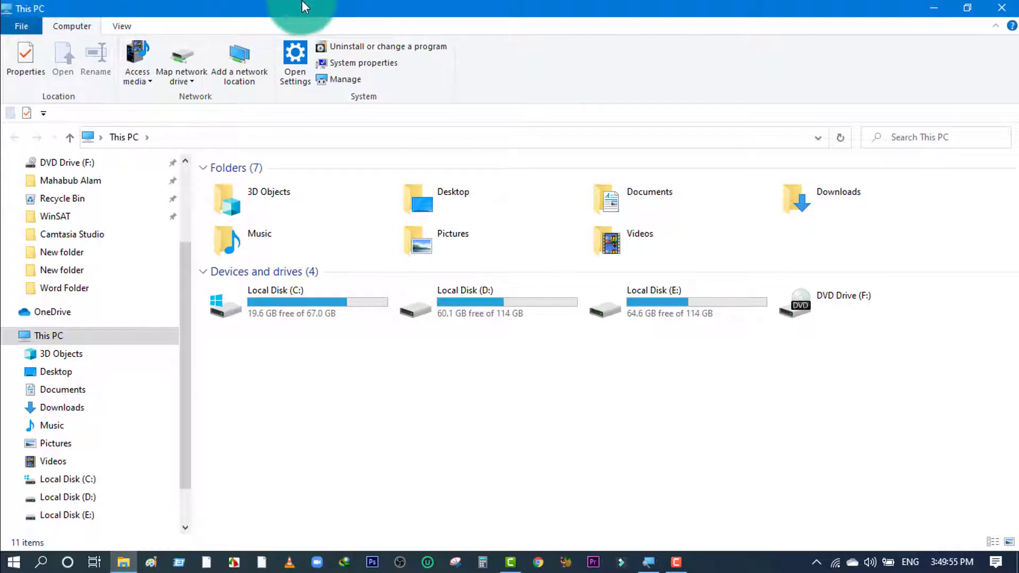
click(1002, 13)
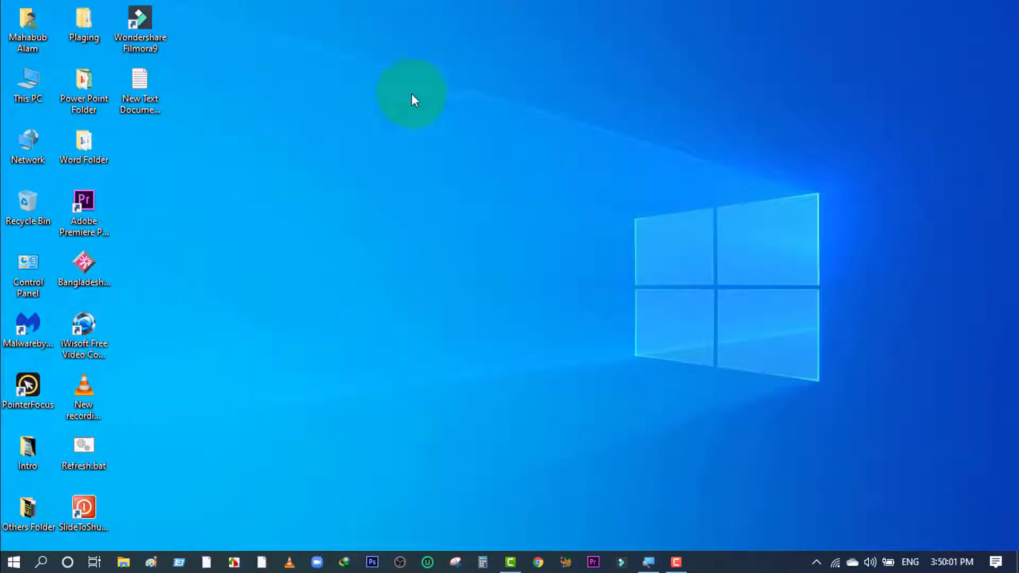
right_click(316, 80)
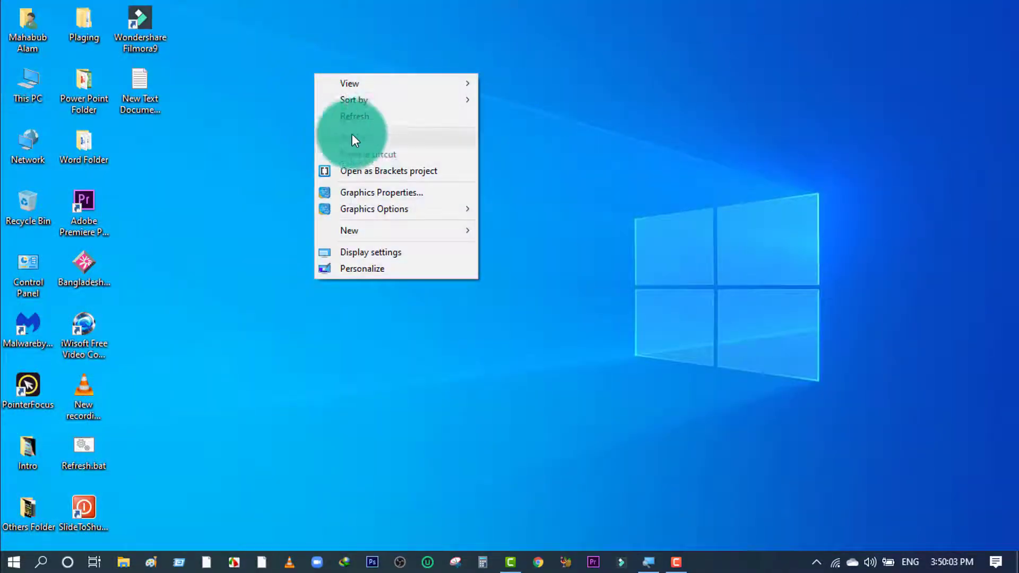
click(371, 114)
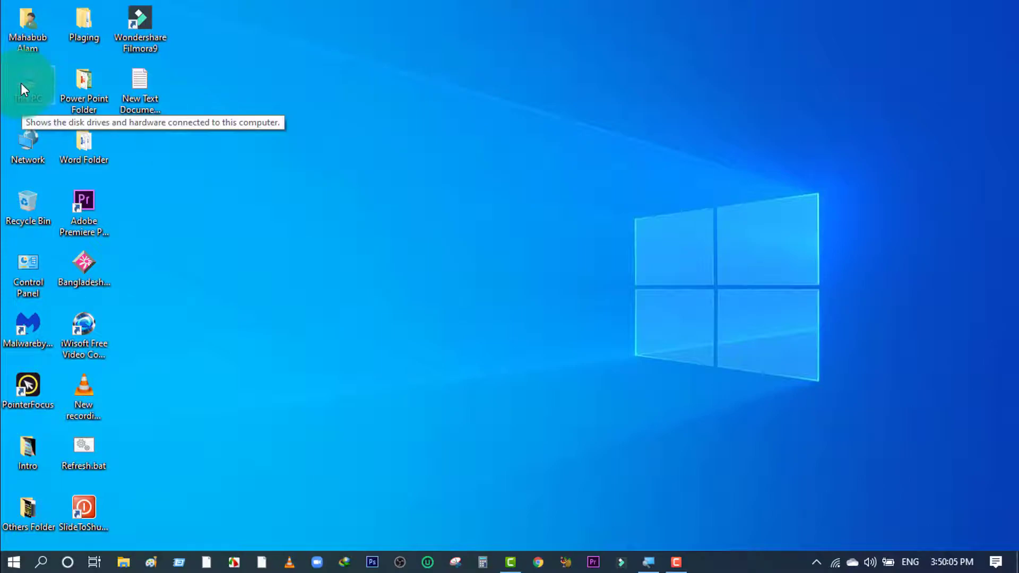
Step: Open This PC, launch a second window of the same location from it, and maximize that new window
double_click(37, 85)
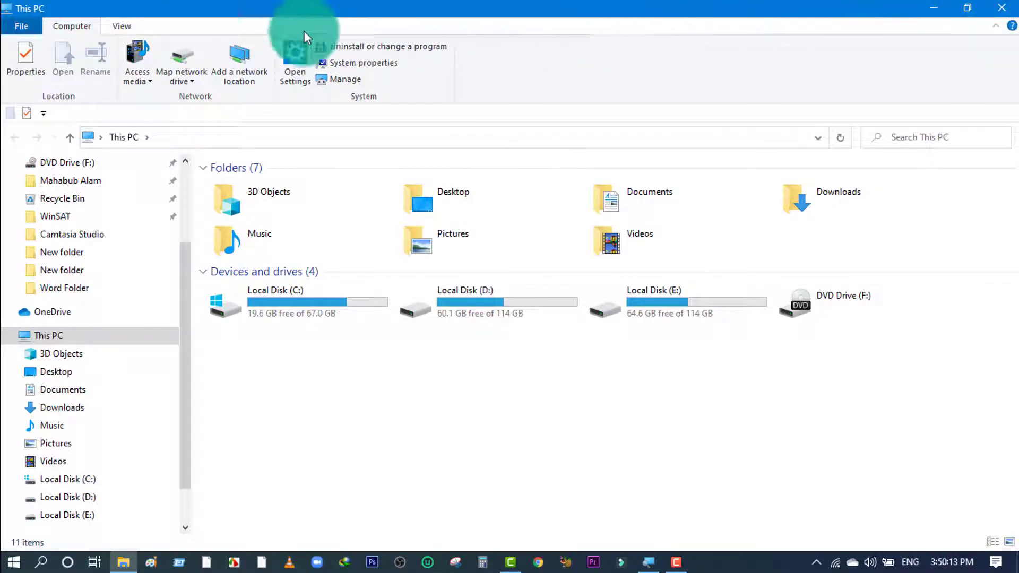
click(19, 25)
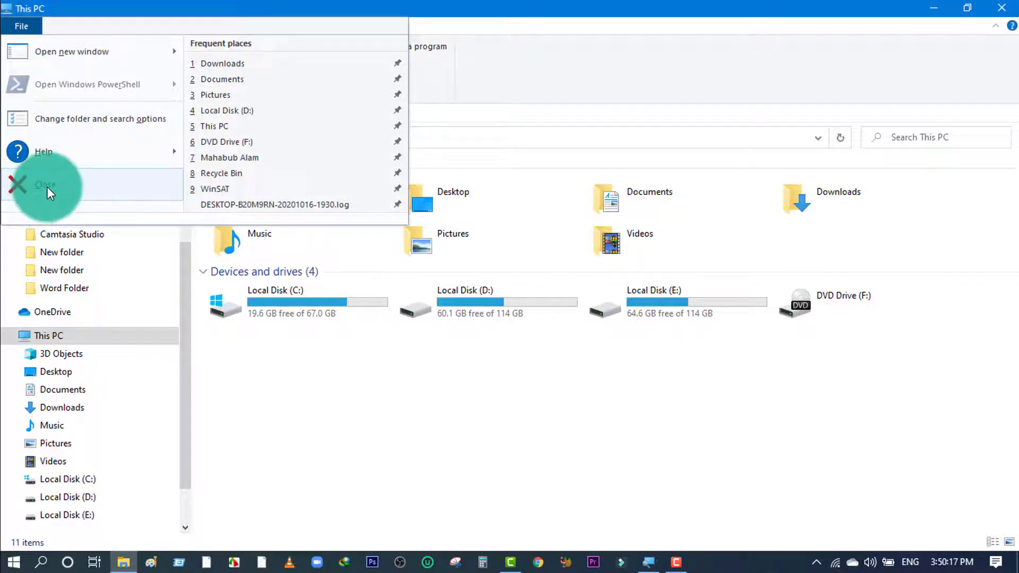
click(726, 467)
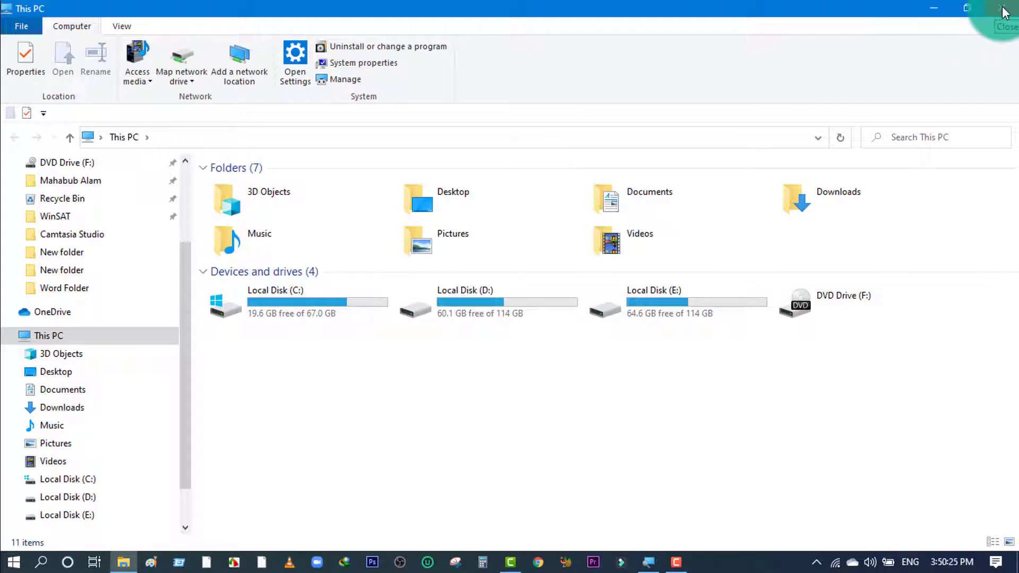
click(21, 27)
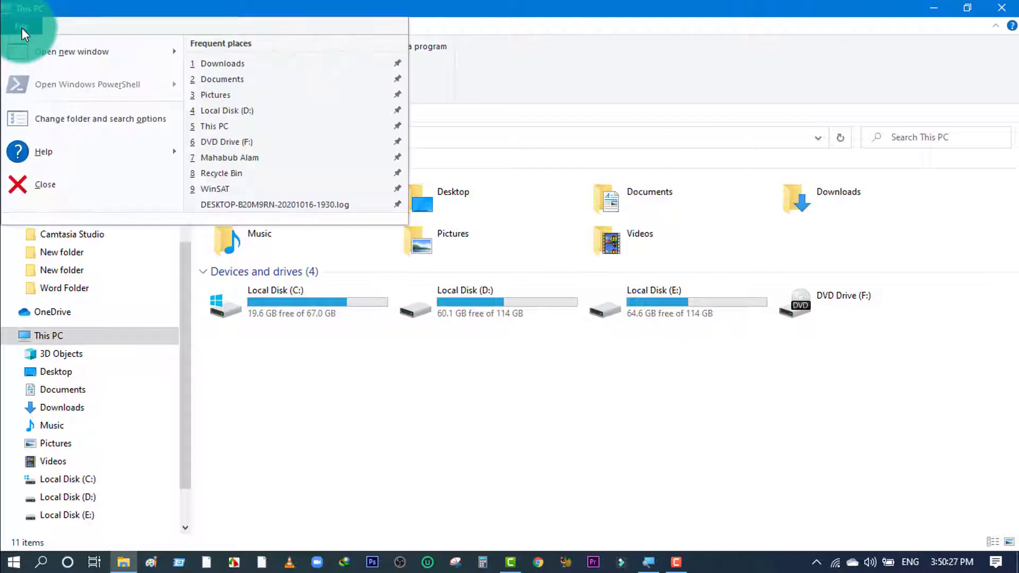
mouse_move(66, 54)
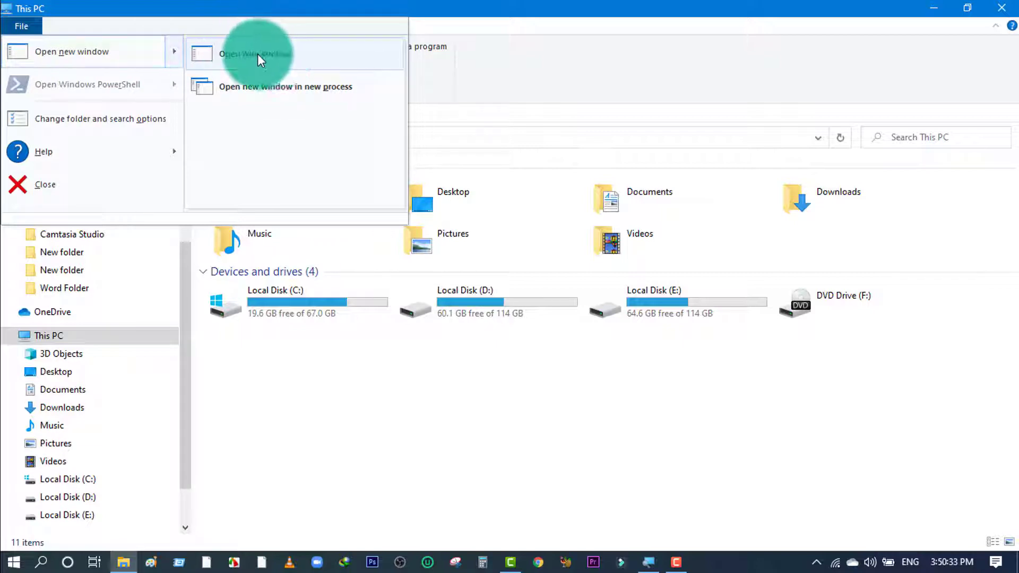
click(233, 52)
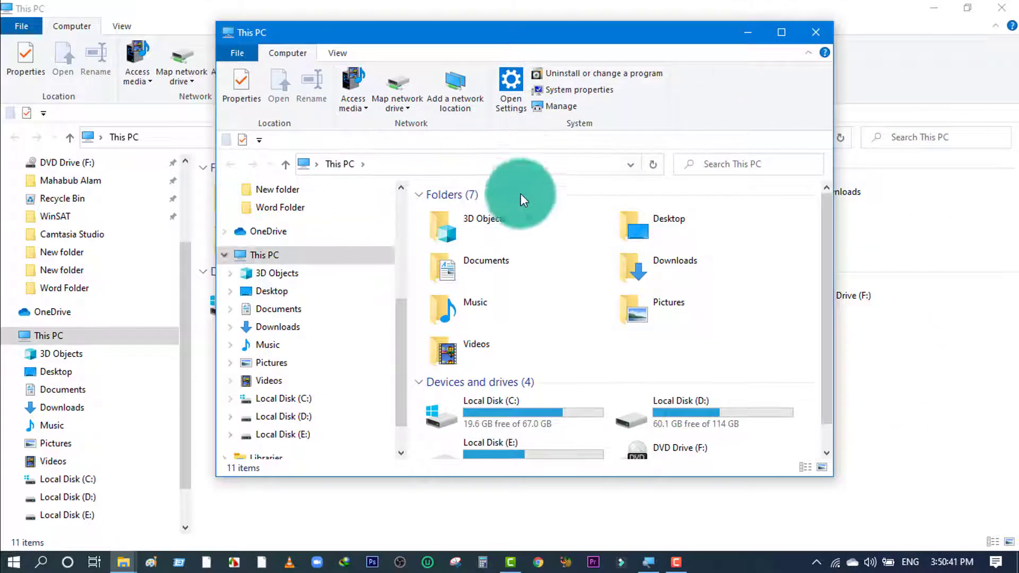
click(780, 32)
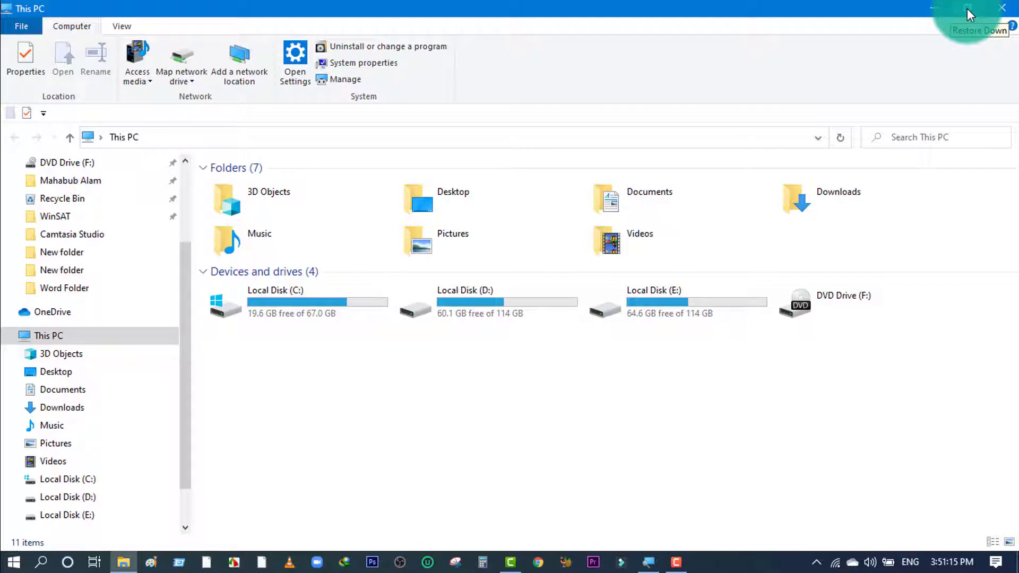
Step: Minimize the This PC window and bring it back on screen
click(931, 7)
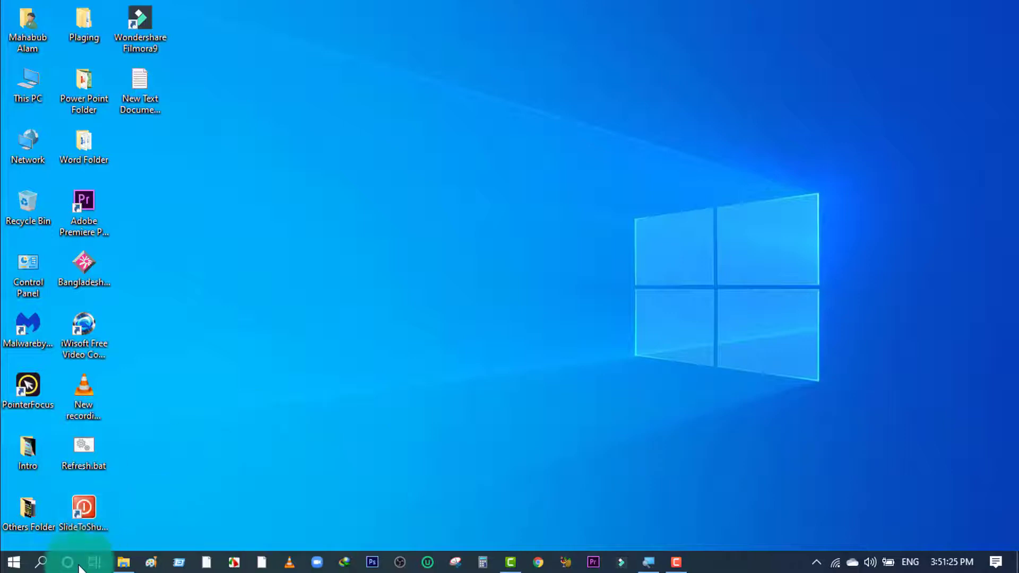
mouse_move(125, 566)
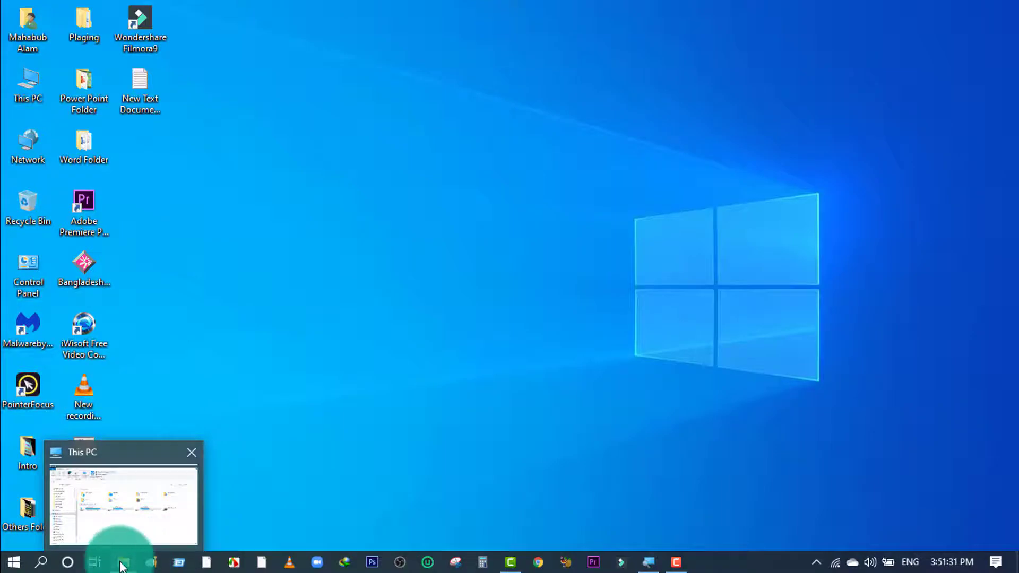
click(125, 566)
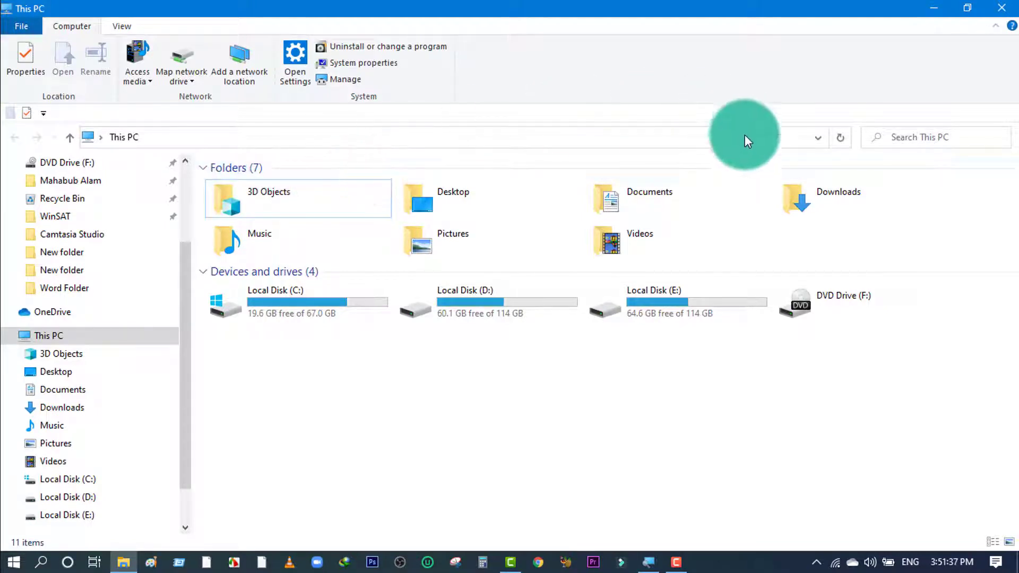
Step: Restore the This PC window to its smaller size, widen it slightly, and maximize it again
click(968, 10)
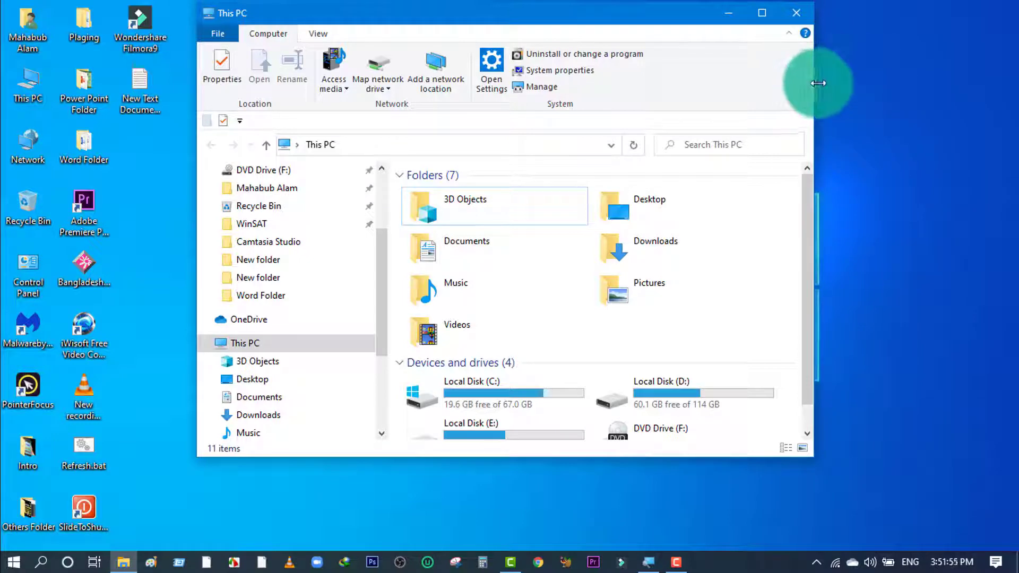
drag(814, 83, 869, 155)
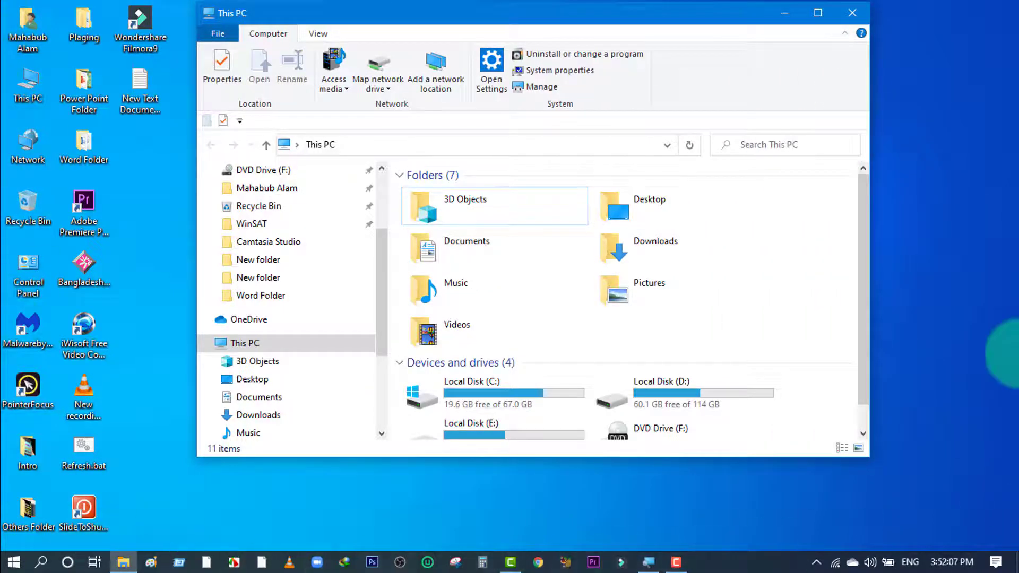
click(817, 12)
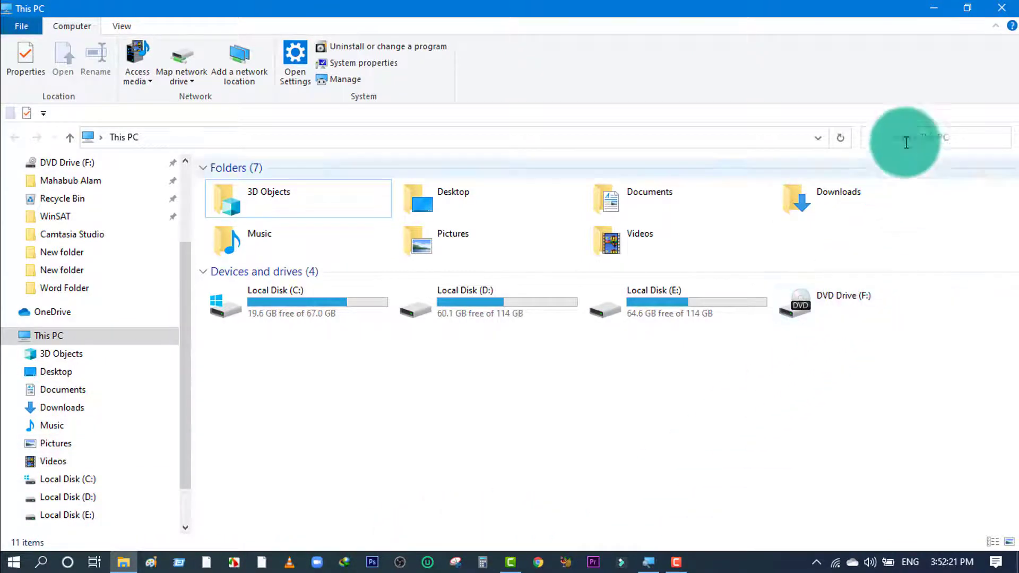
Step: Restore the This PC window down, shrink its width and height, and return it to full screen
click(969, 8)
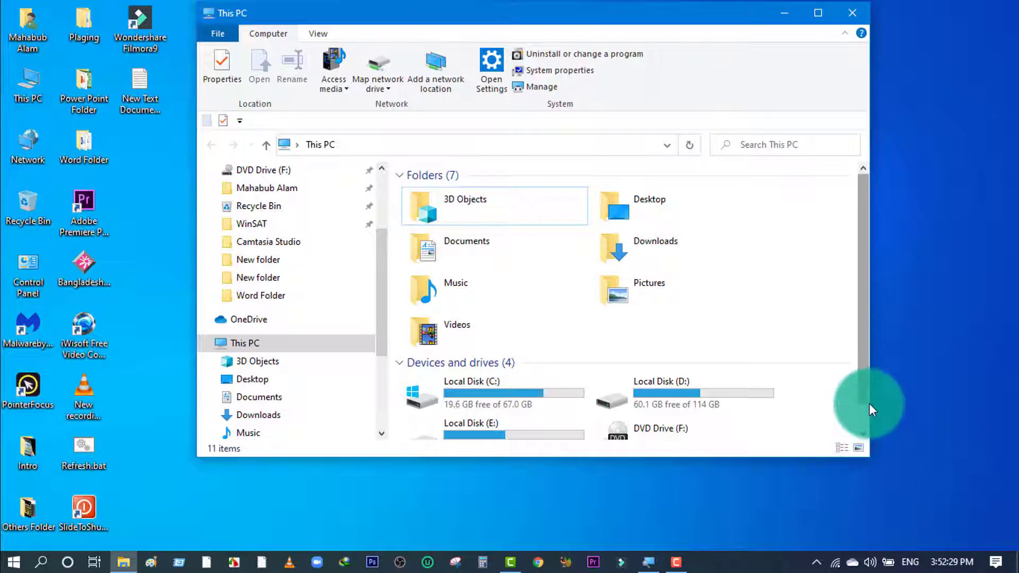
drag(871, 415, 631, 451)
drag(461, 458, 458, 274)
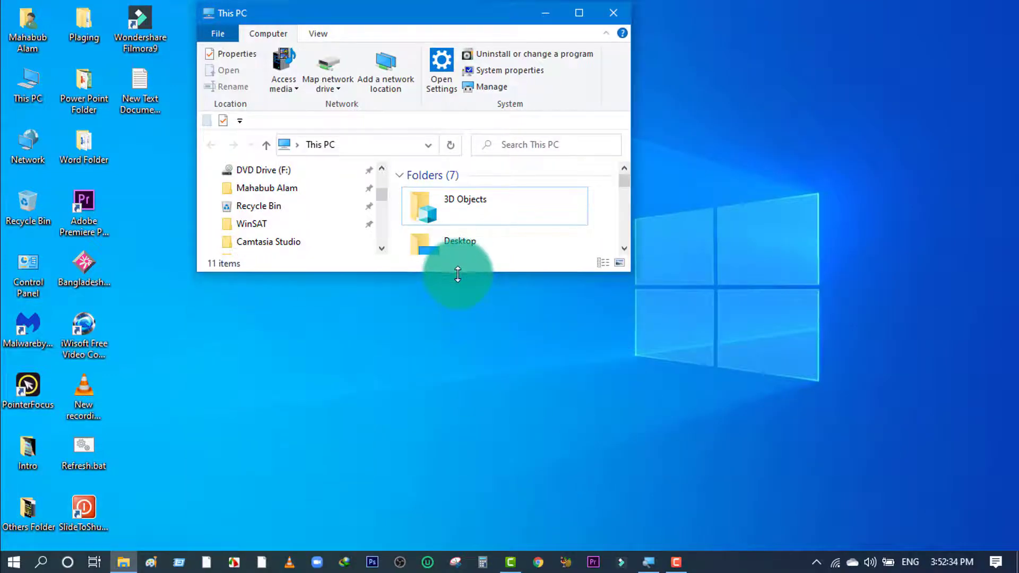
click(579, 13)
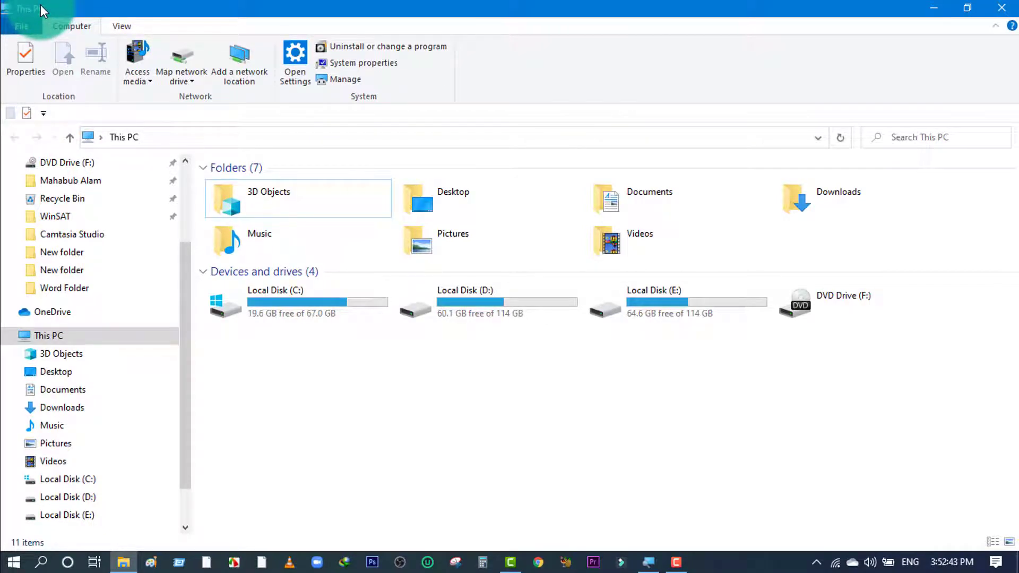
click(18, 28)
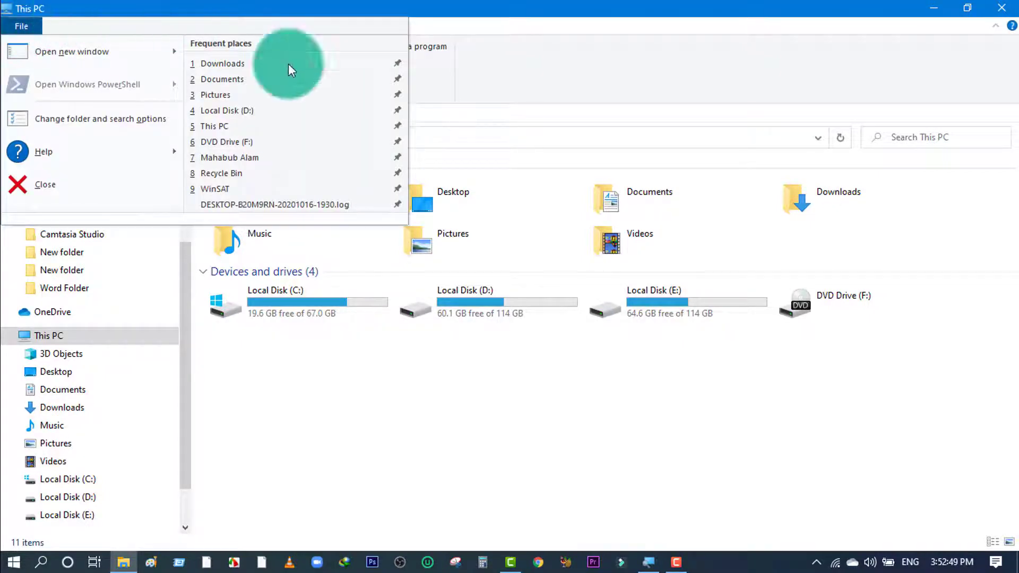
click(520, 358)
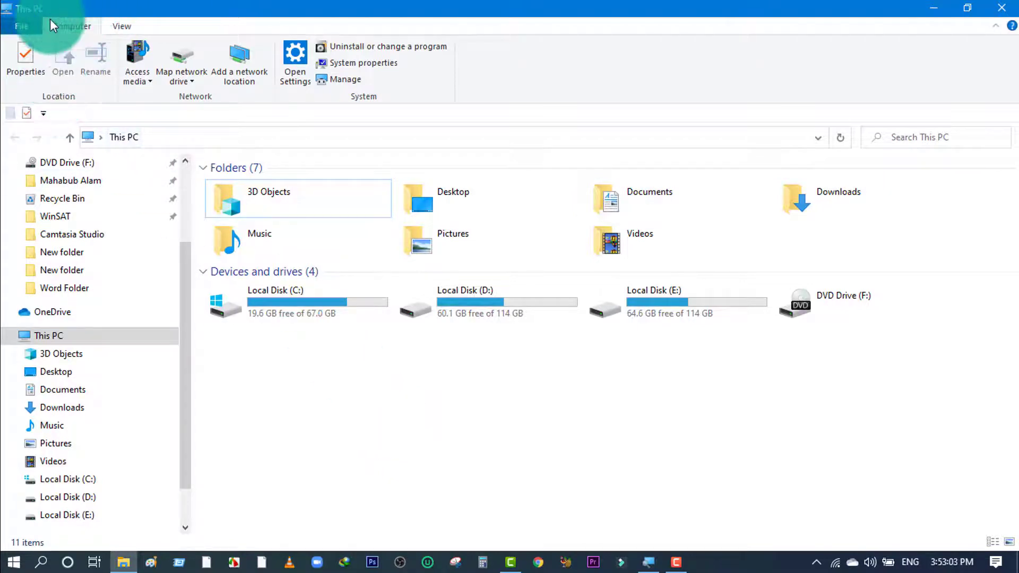
click(12, 25)
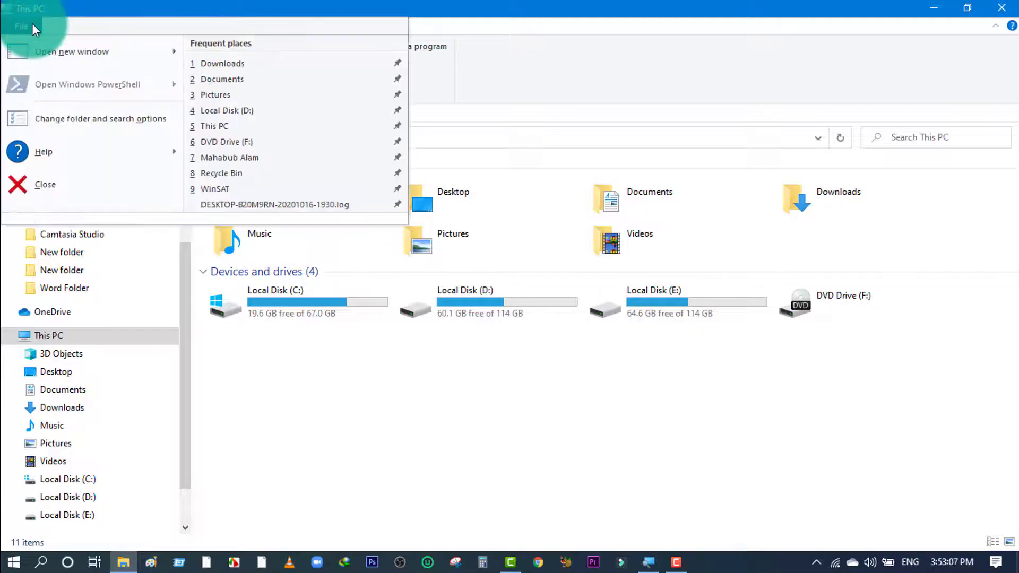
click(32, 23)
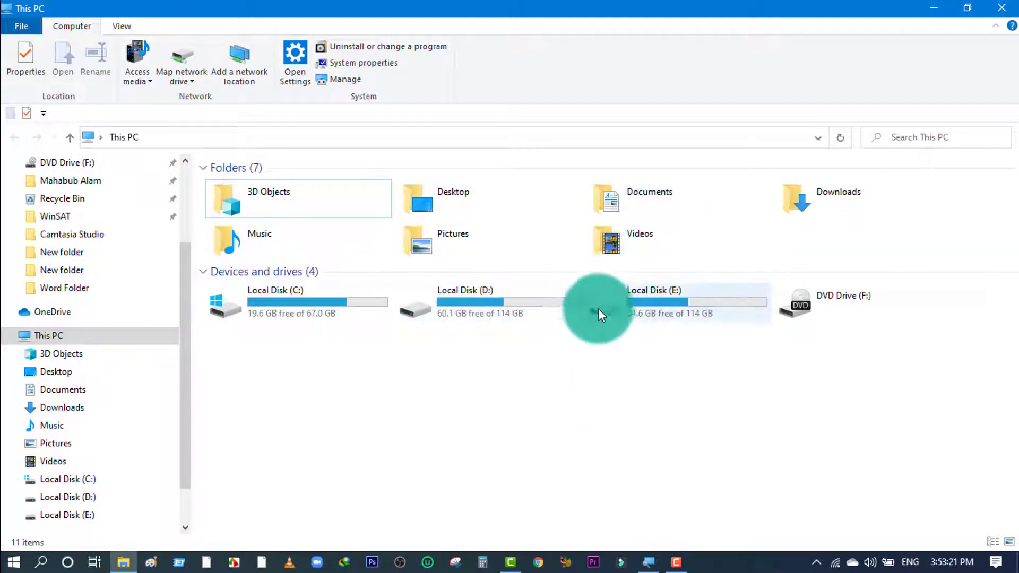
Step: Select Local Disk (D:) among the folders and drives of This PC and open it
click(671, 302)
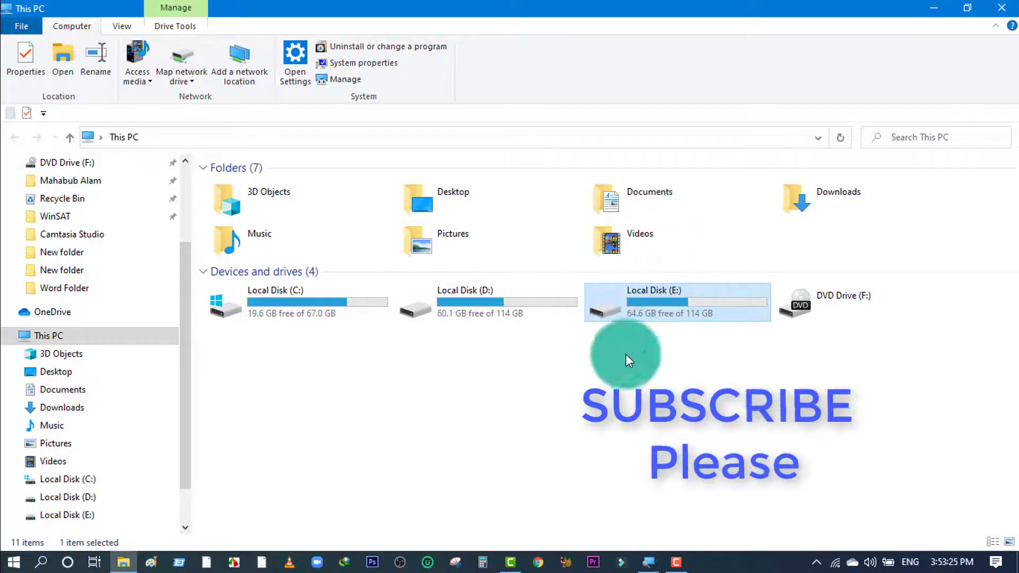
click(563, 420)
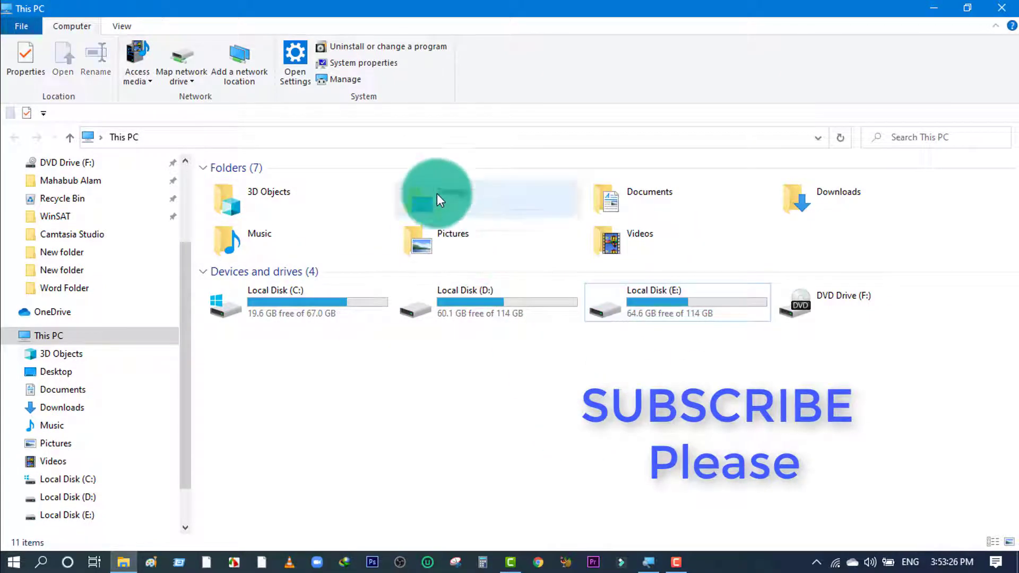
click(608, 209)
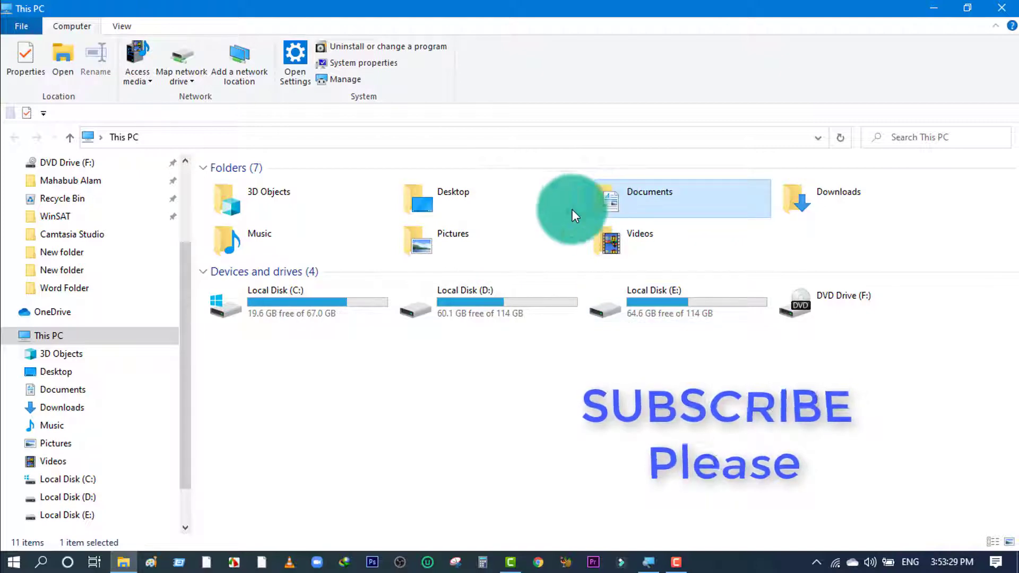
click(450, 299)
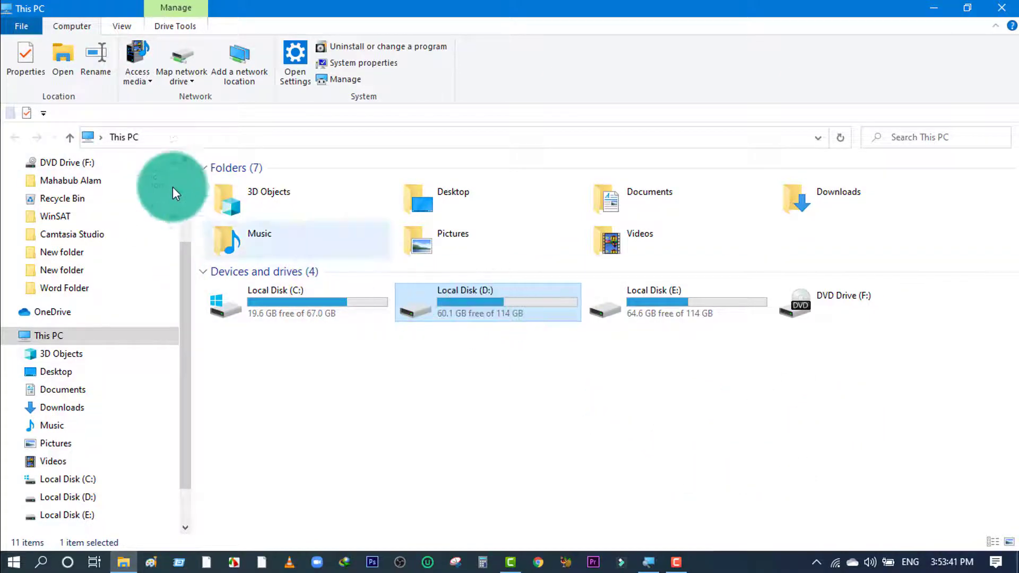
click(59, 51)
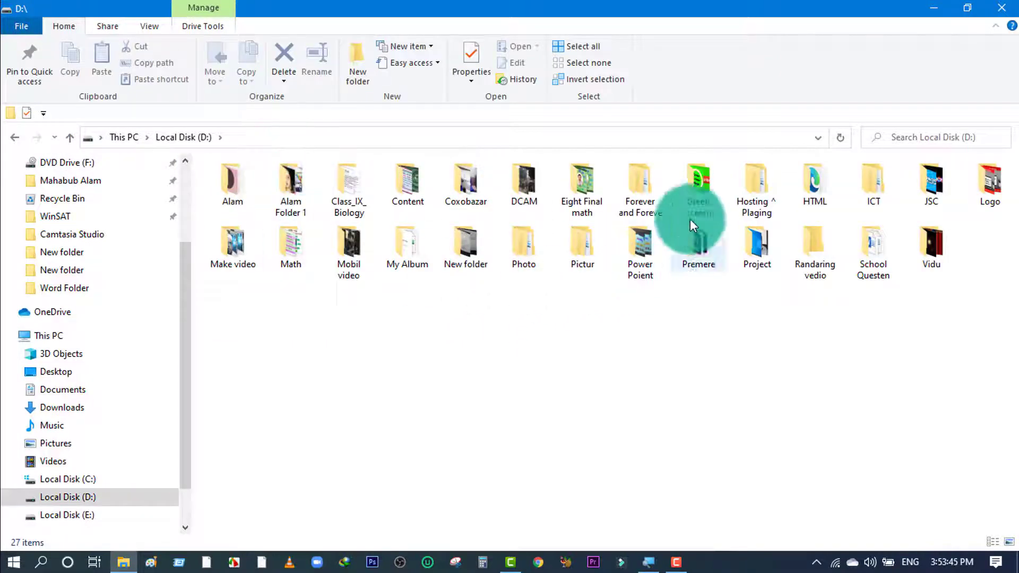
Step: Go back from Local Disk (D:) to This PC and reselect the D: drive
click(11, 136)
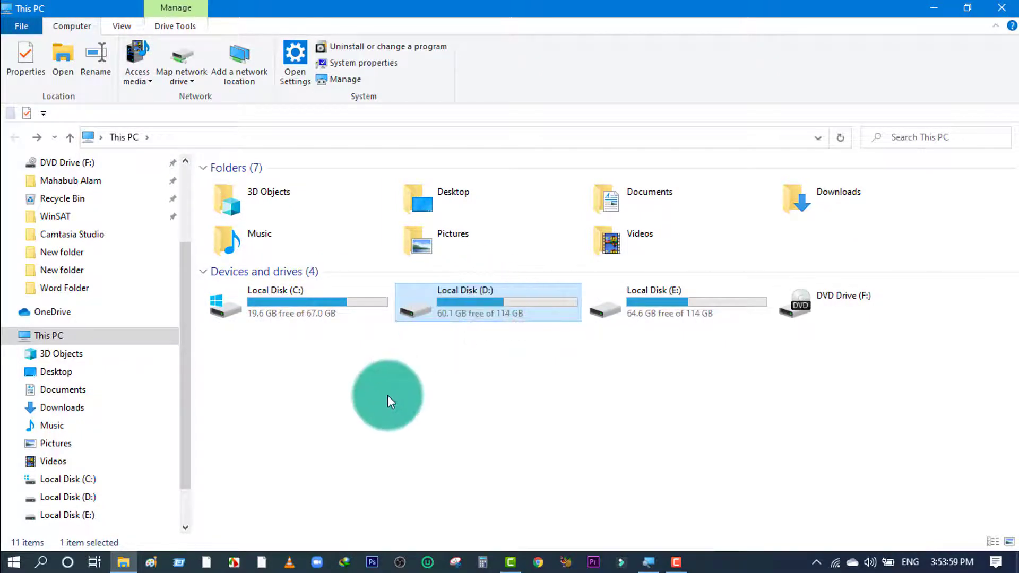
click(388, 395)
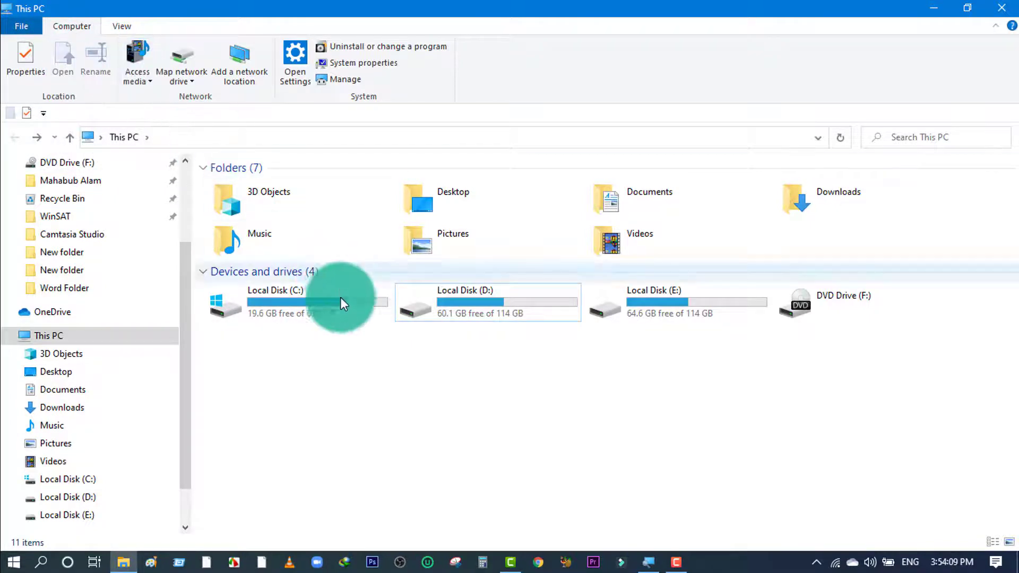
click(428, 321)
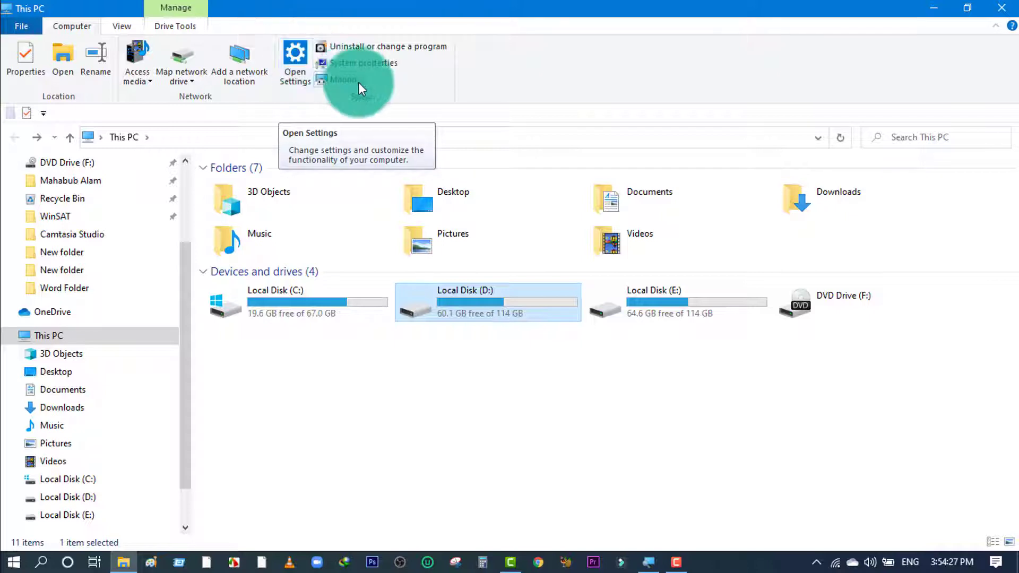
Step: Open Windows Settings from This PC, close it, and clear the drive selection
click(290, 52)
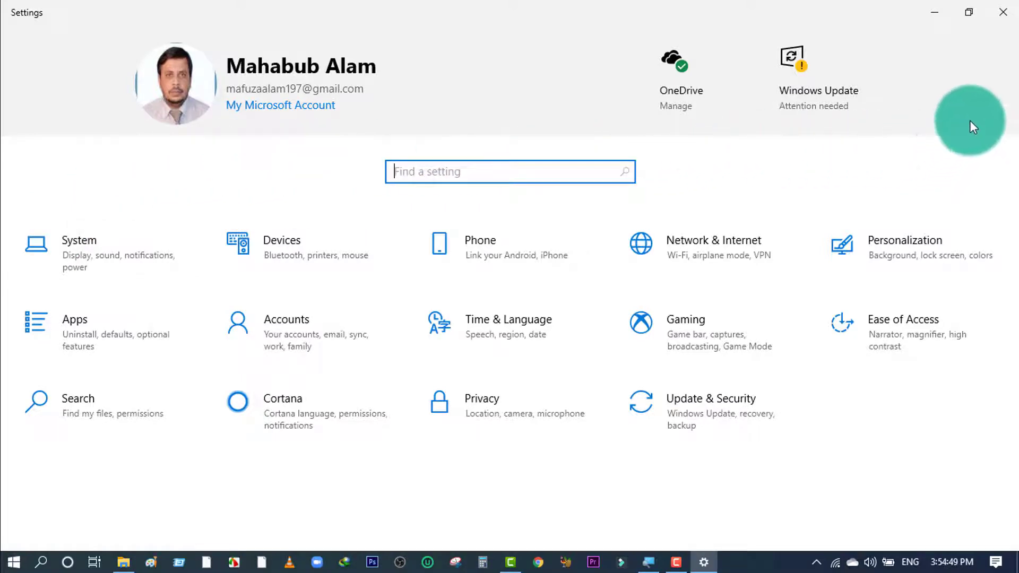
click(1002, 13)
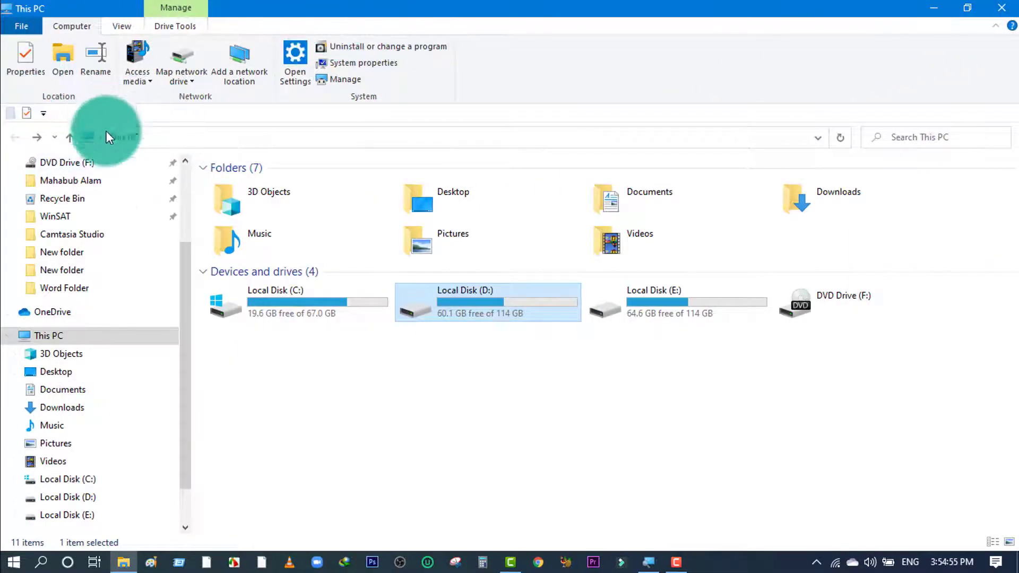
click(372, 442)
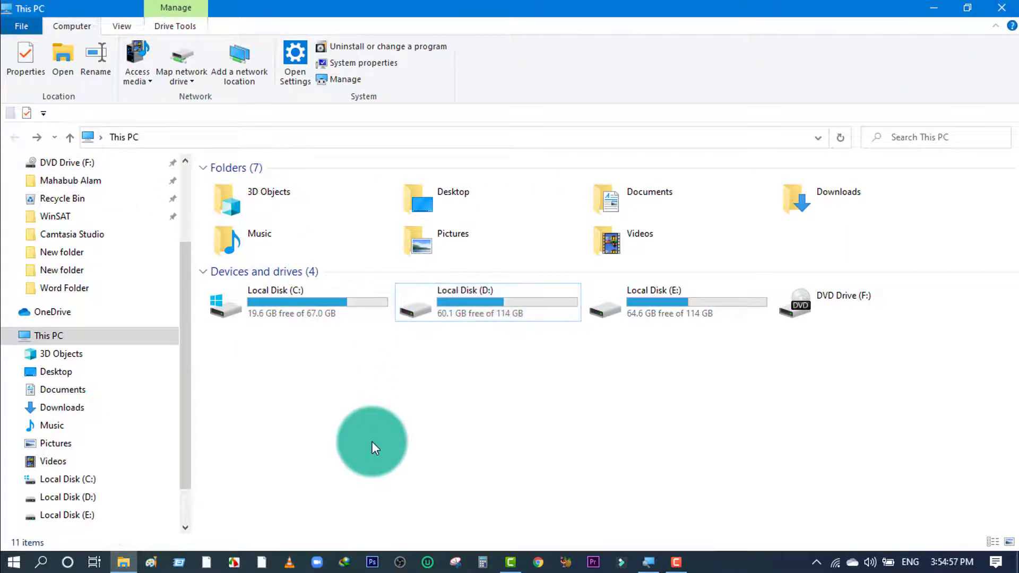
Step: Show the preview pane in the This PC window and hide it again
click(121, 26)
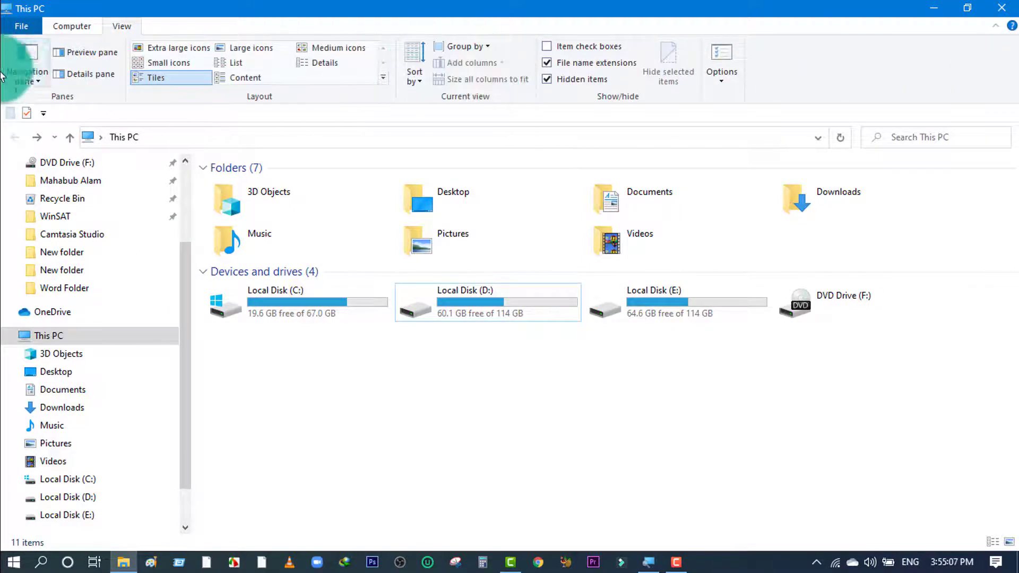
click(70, 26)
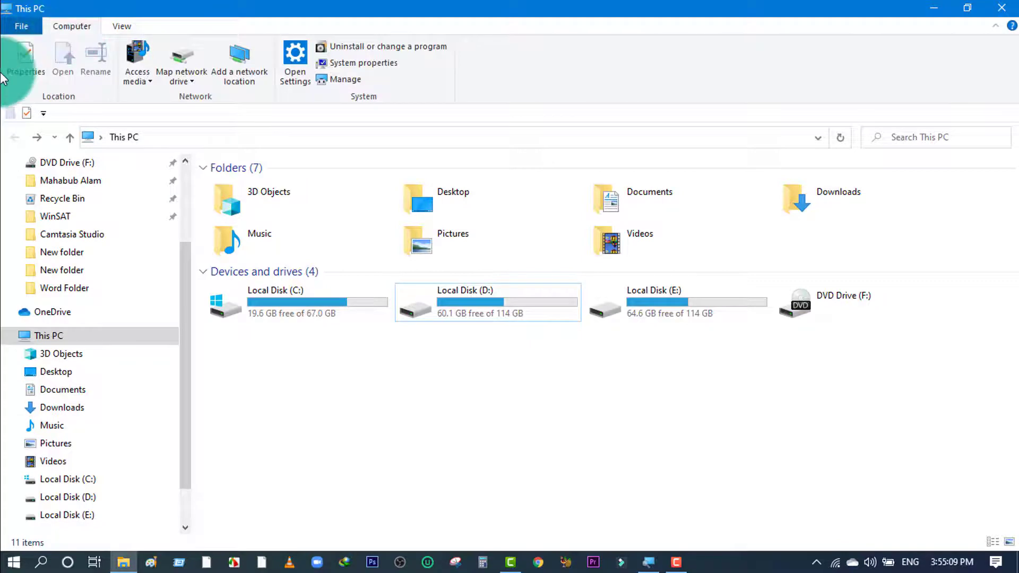
click(119, 24)
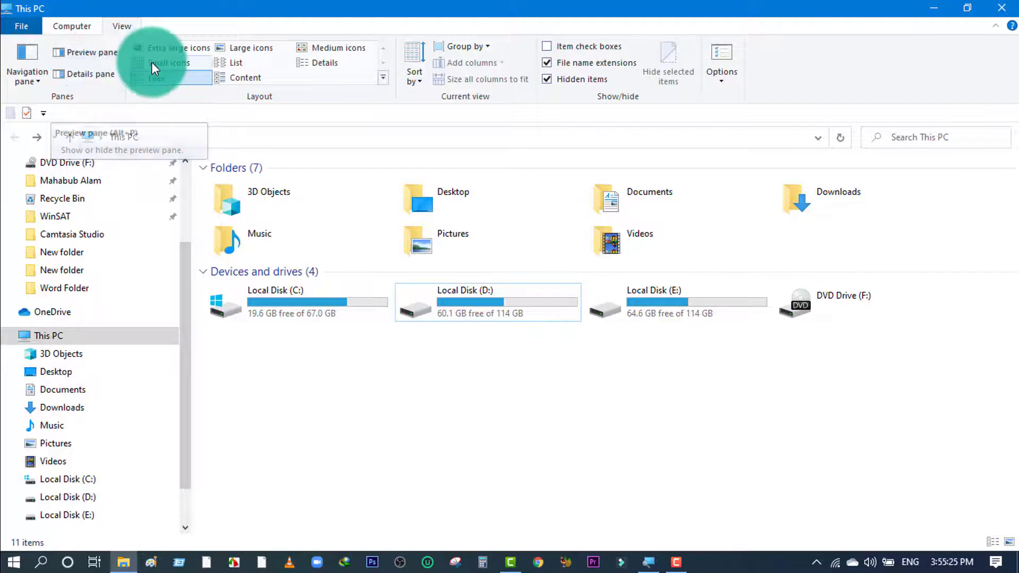
click(71, 52)
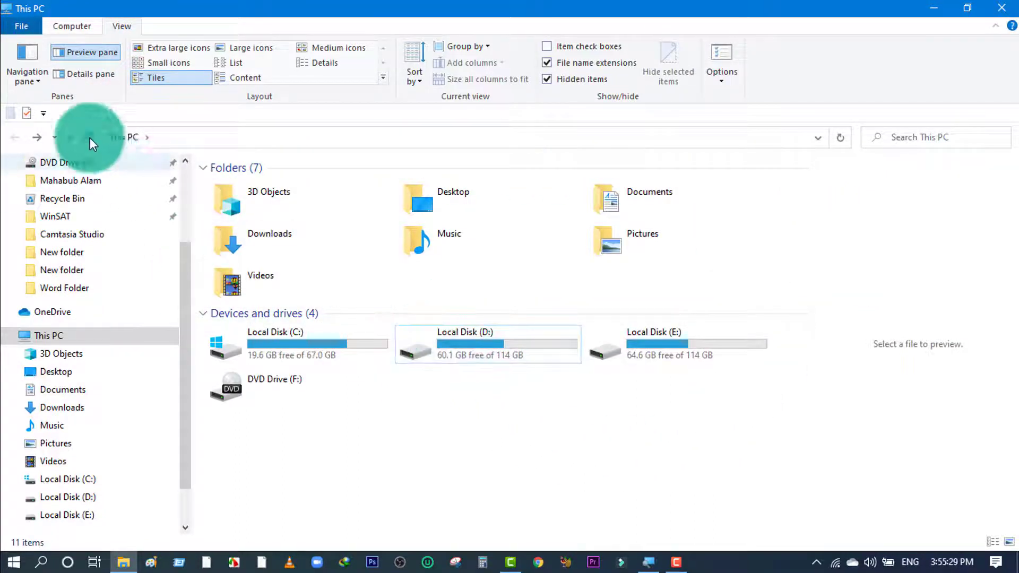
click(83, 52)
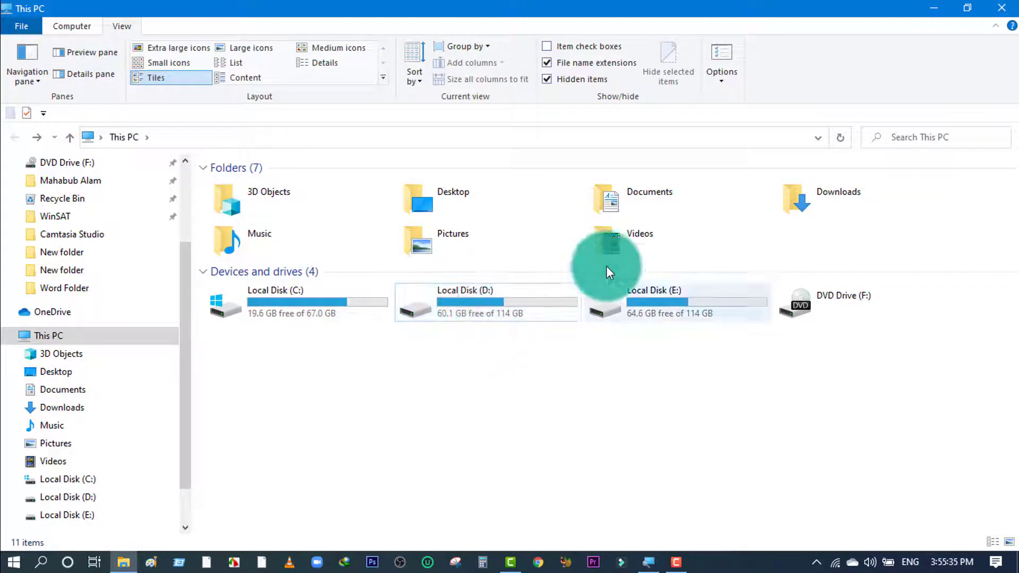
Step: Select Local Disk (D:), show its information in the details pane, and hide that pane again
click(453, 306)
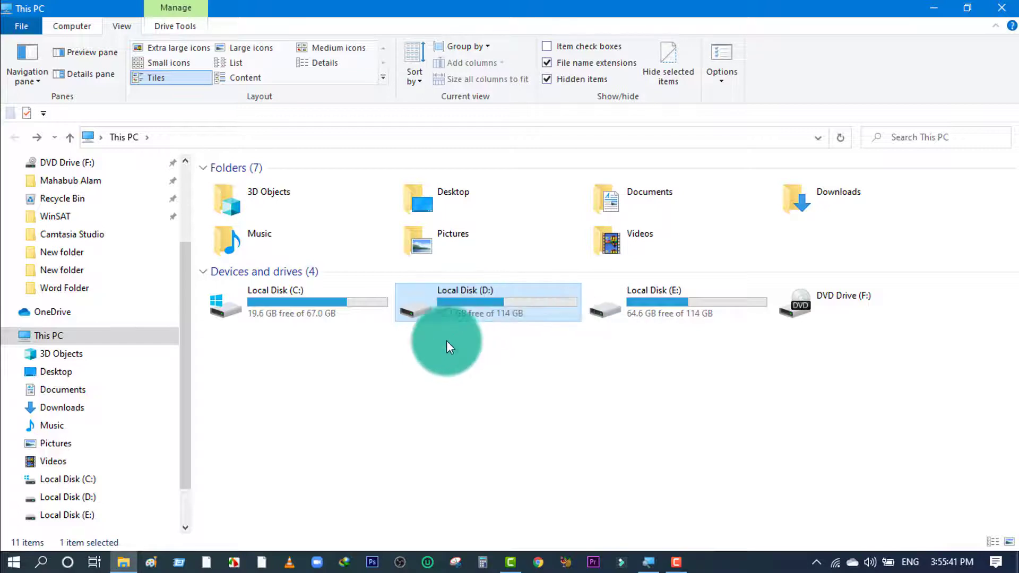
click(91, 74)
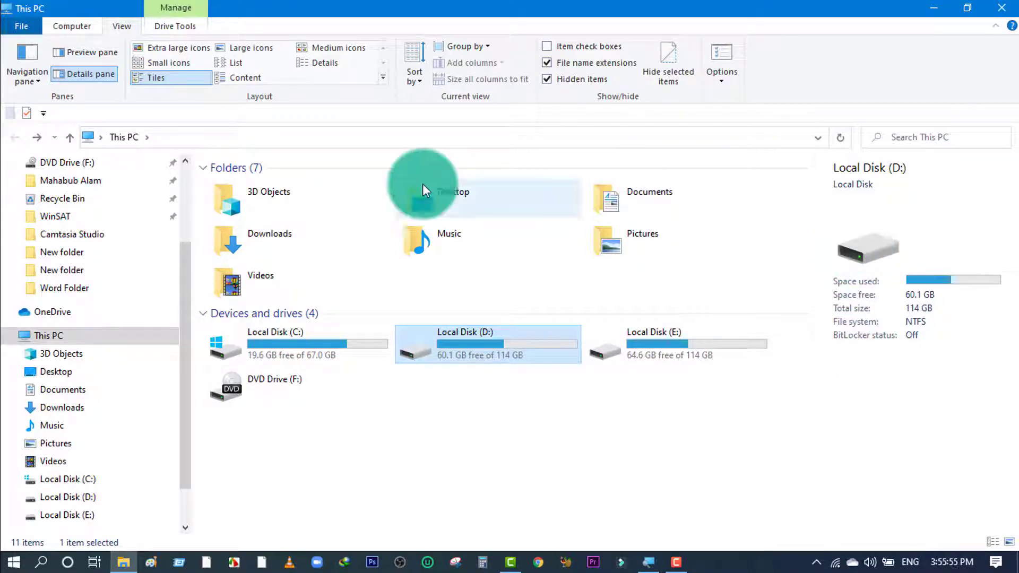
click(71, 73)
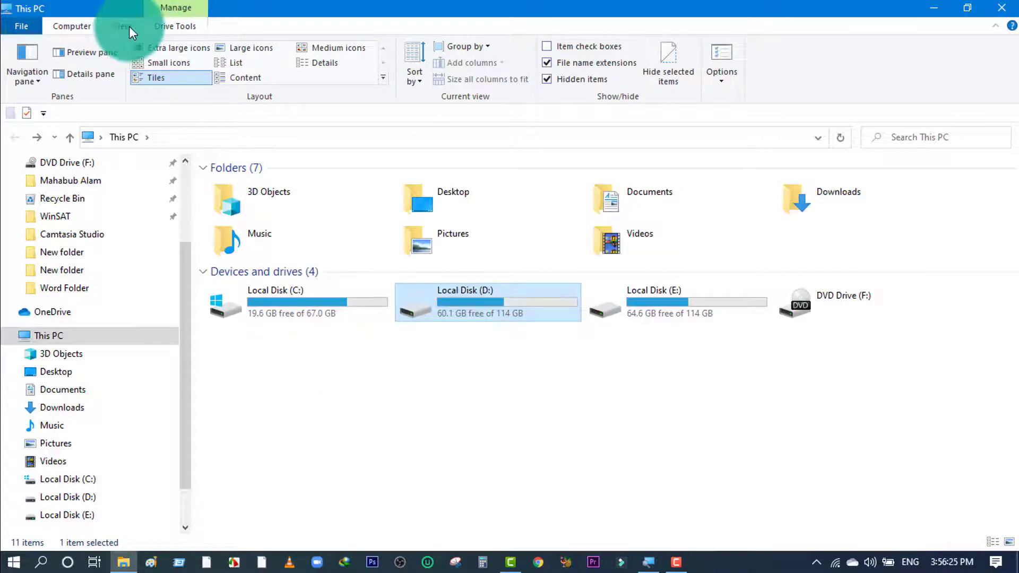
click(61, 28)
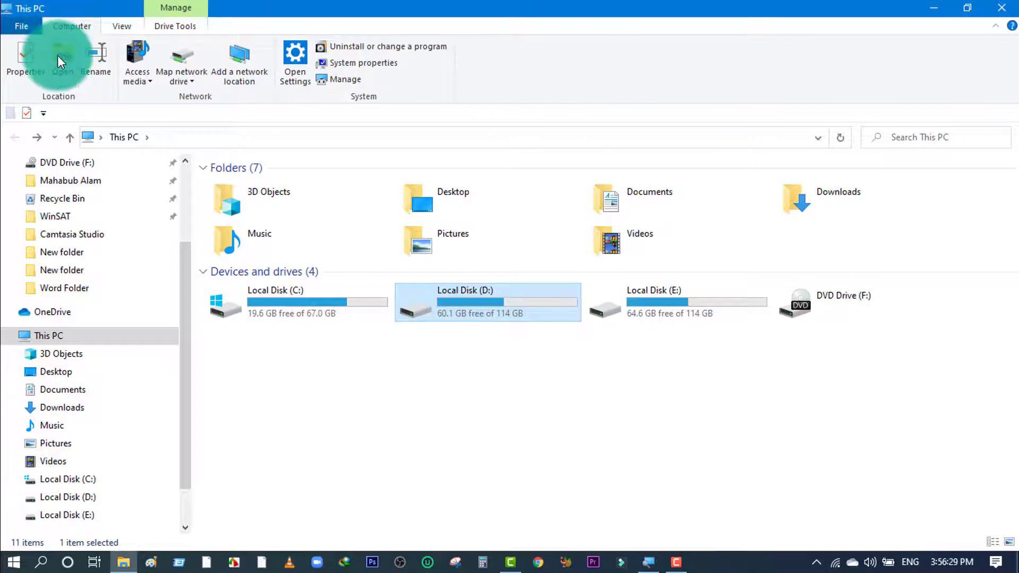
Step: Switch the This PC layout to small icons, back to tiles, and on to extra large icons
click(119, 27)
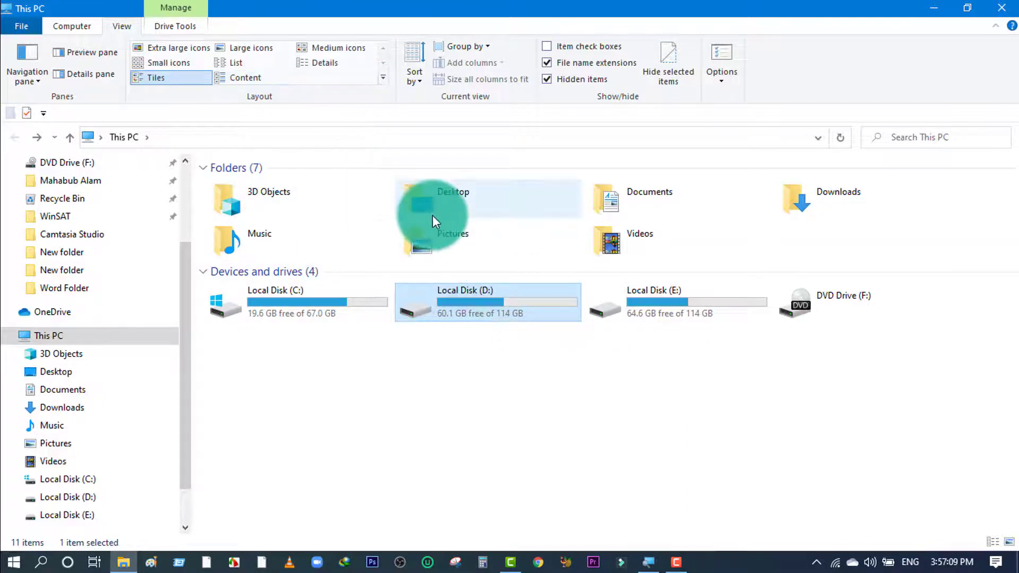
click(139, 65)
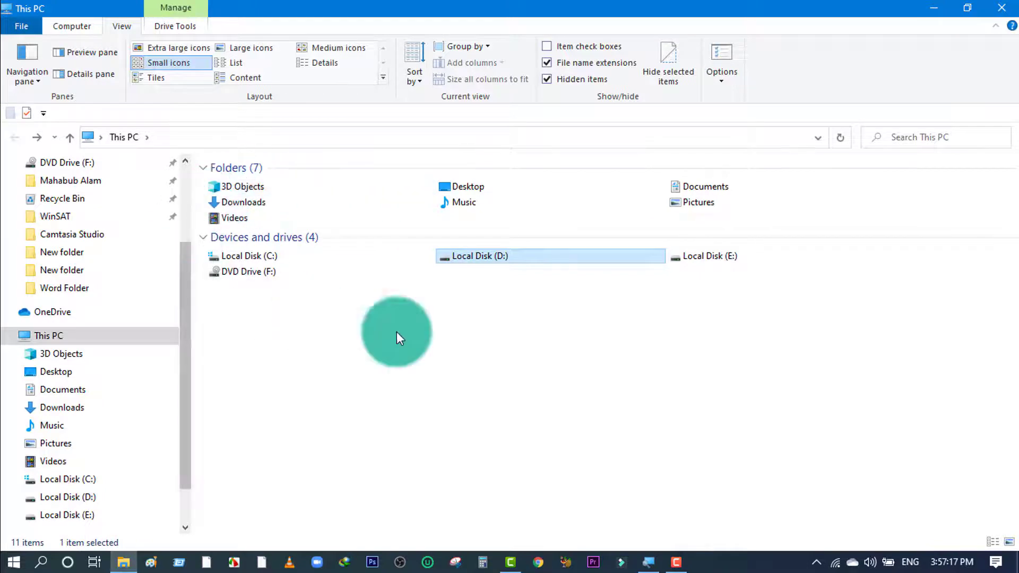
click(138, 77)
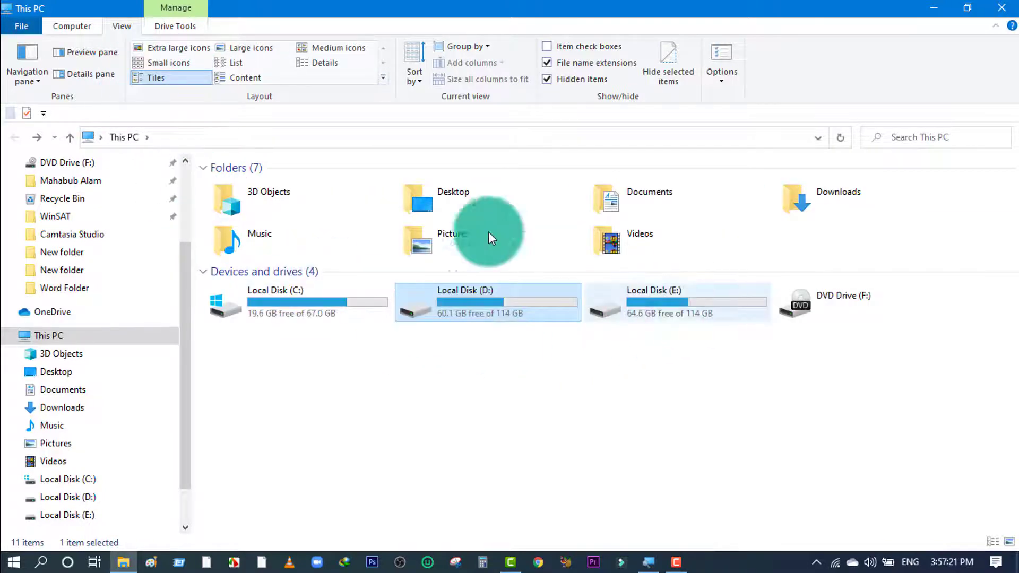
click(165, 49)
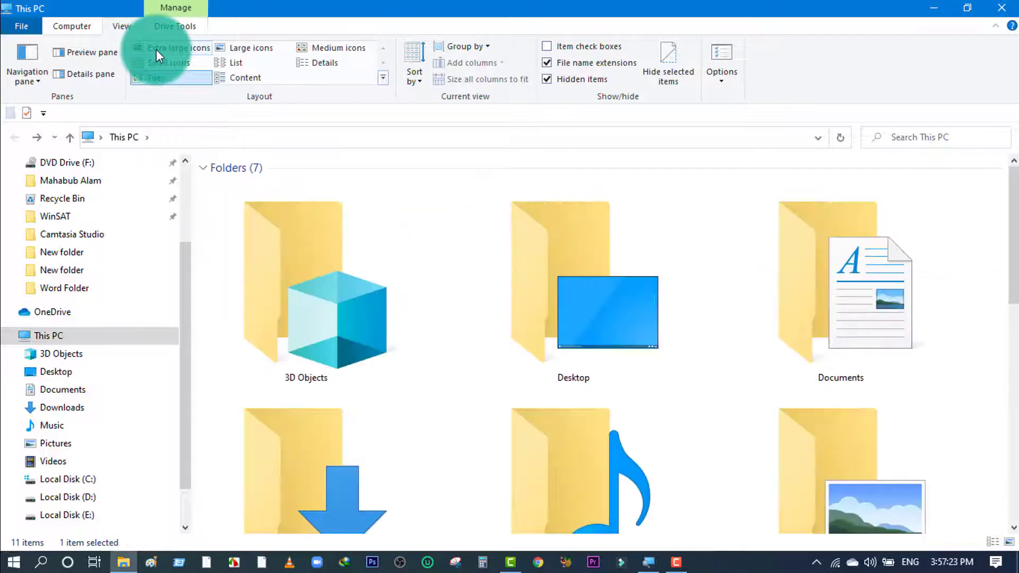
scroll(853, 391, down, 10)
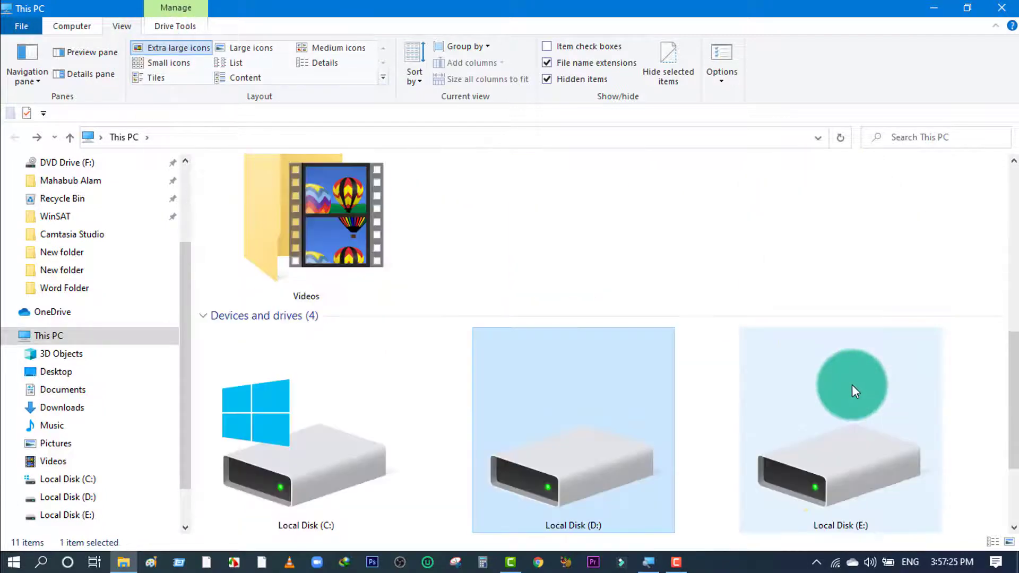
scroll(819, 406, up, 7)
scroll(817, 407, up, 3)
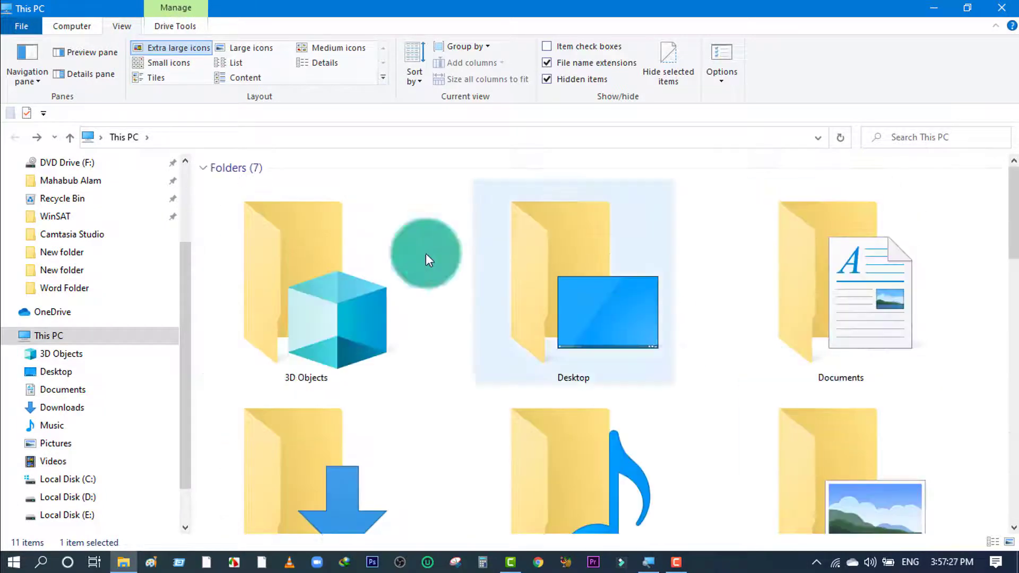
Step: Change the This PC layout to large icons, to a list, and to the content layout
click(253, 49)
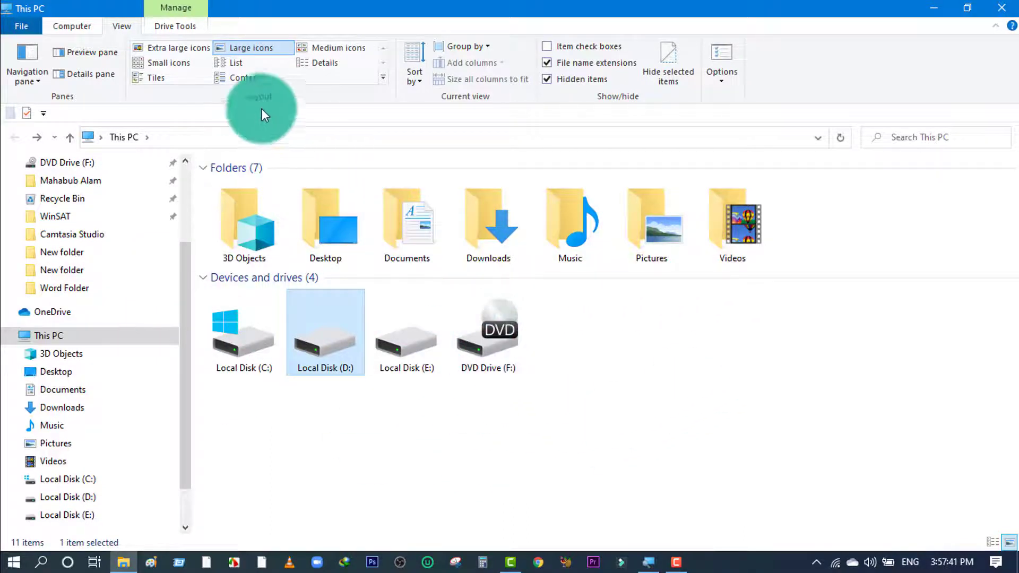
click(227, 60)
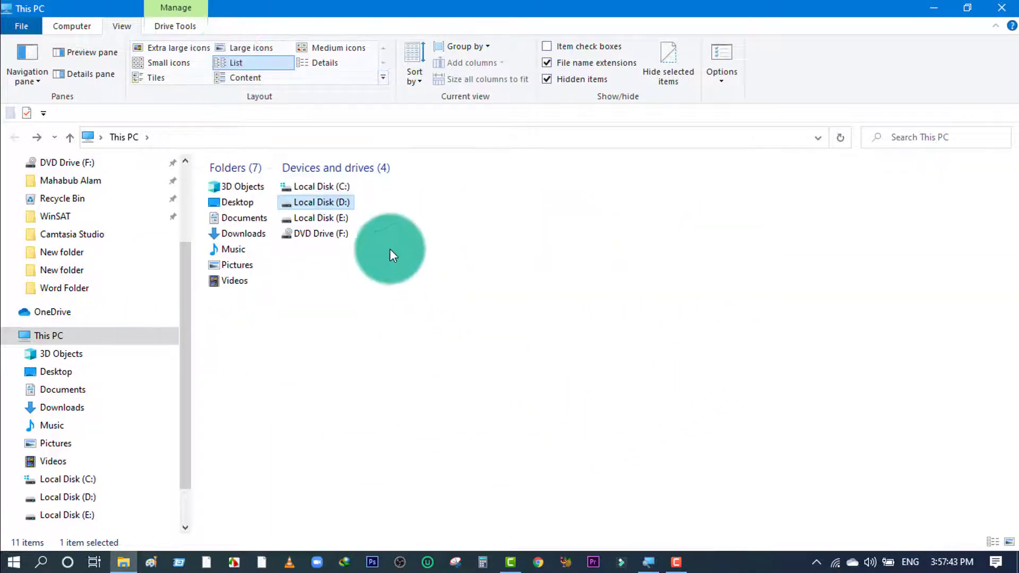
click(245, 78)
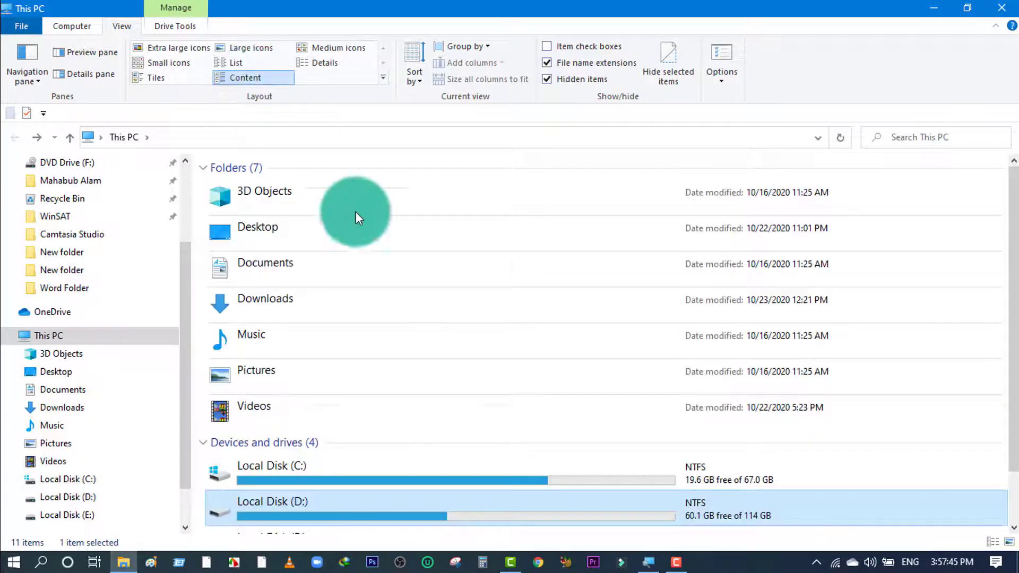
scroll(586, 306, down, 2)
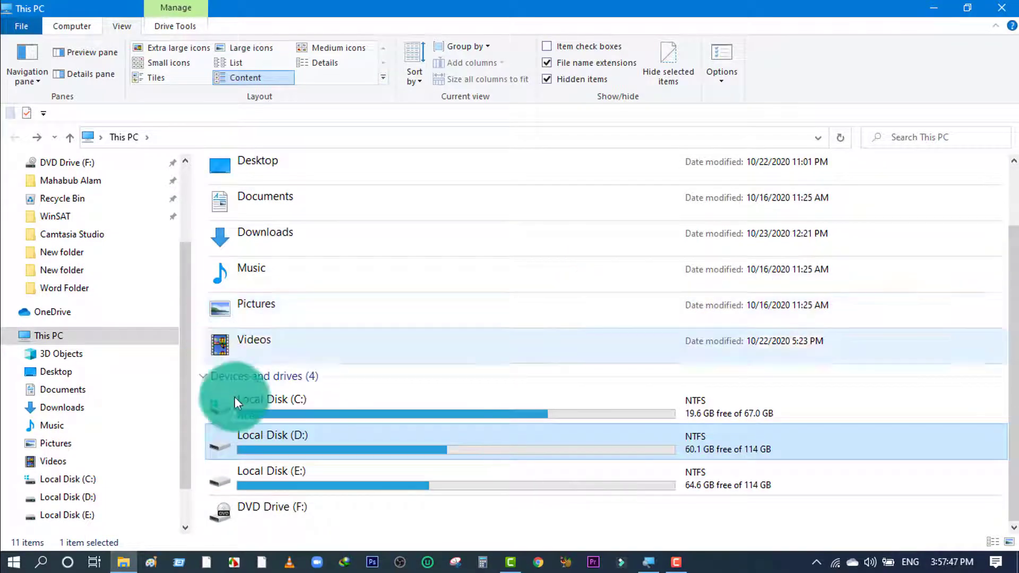
scroll(244, 345, up, 2)
Step: Display the This PC items as medium icons and with details, and set the layout back to tiles
click(343, 48)
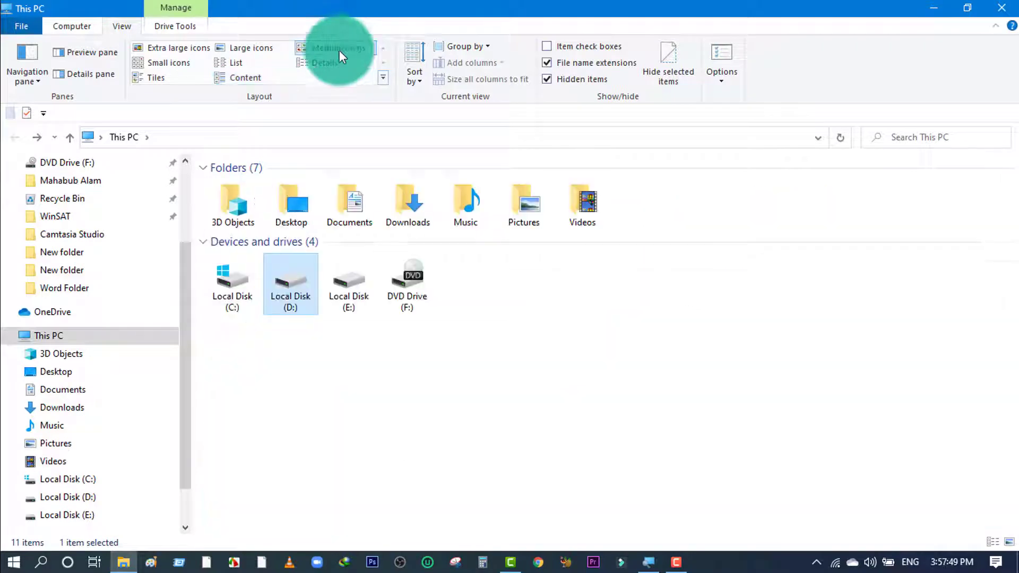
click(308, 64)
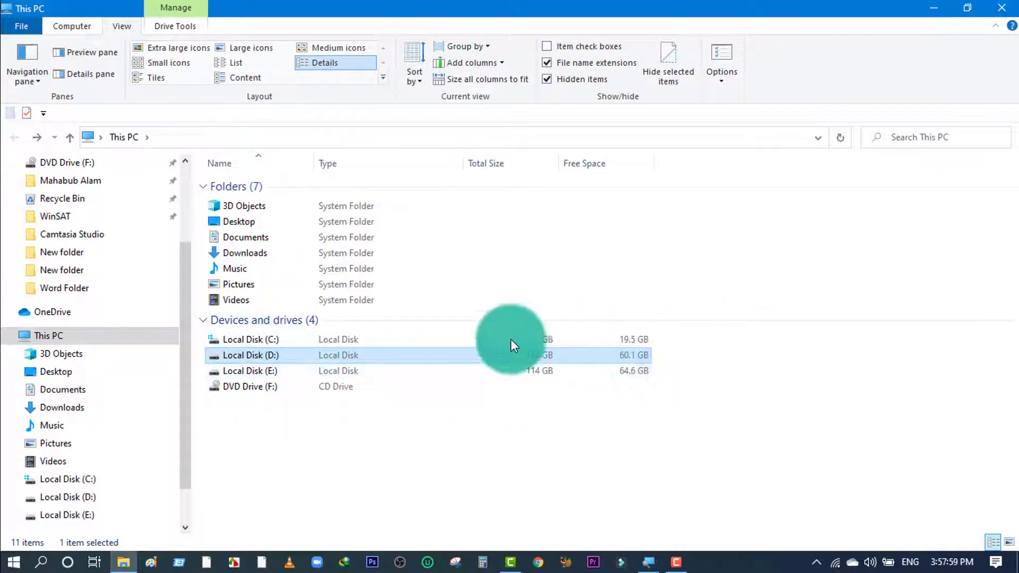
click(156, 77)
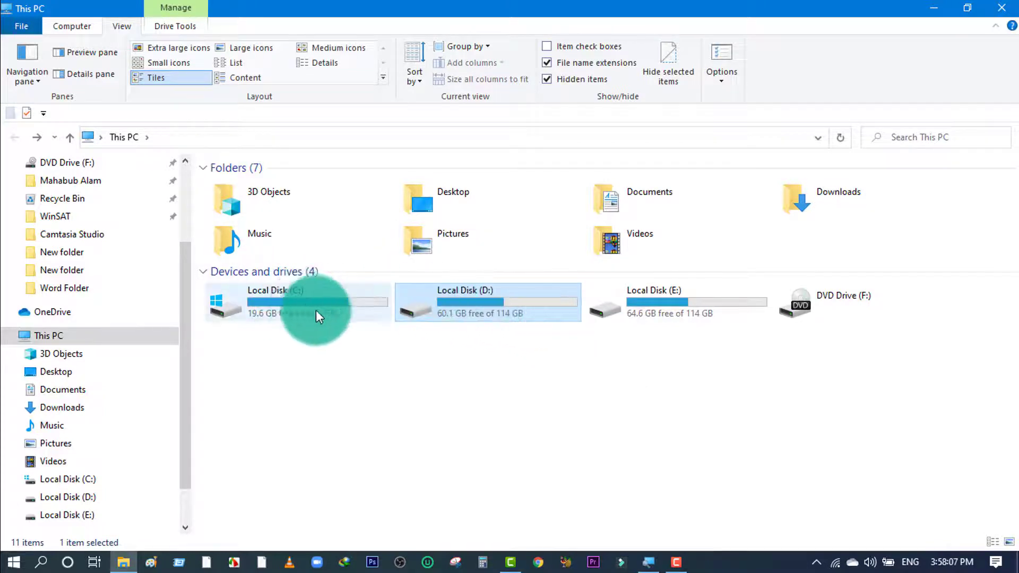
Step: Examine the available sorting options for This PC and close them without choosing one
mouse_move(250, 310)
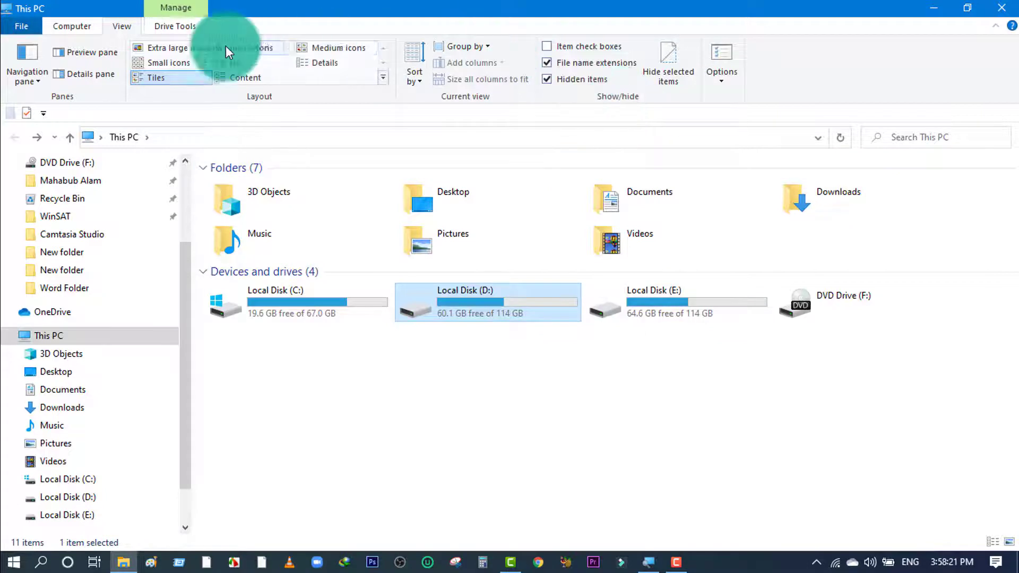
click(415, 74)
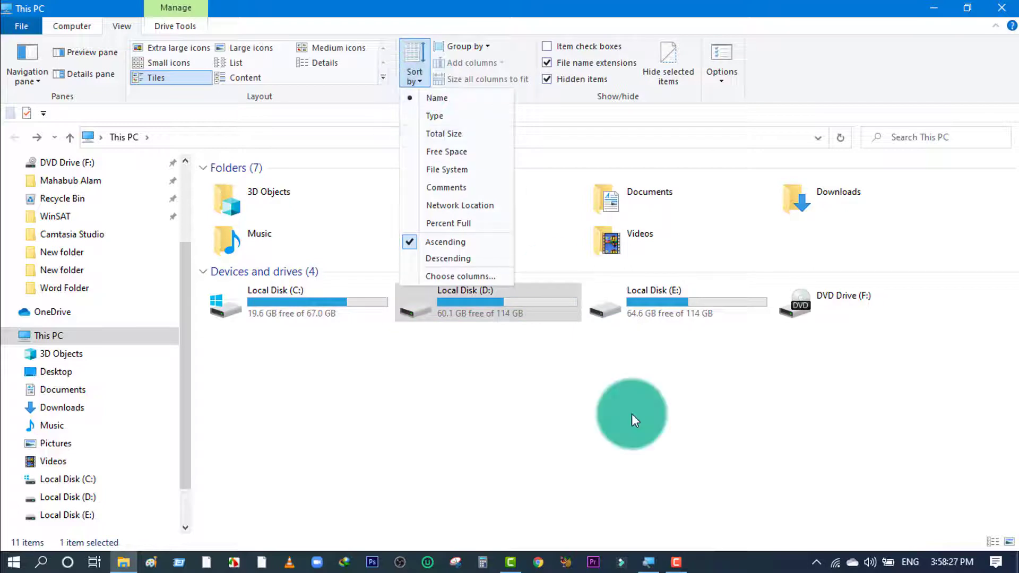
click(623, 401)
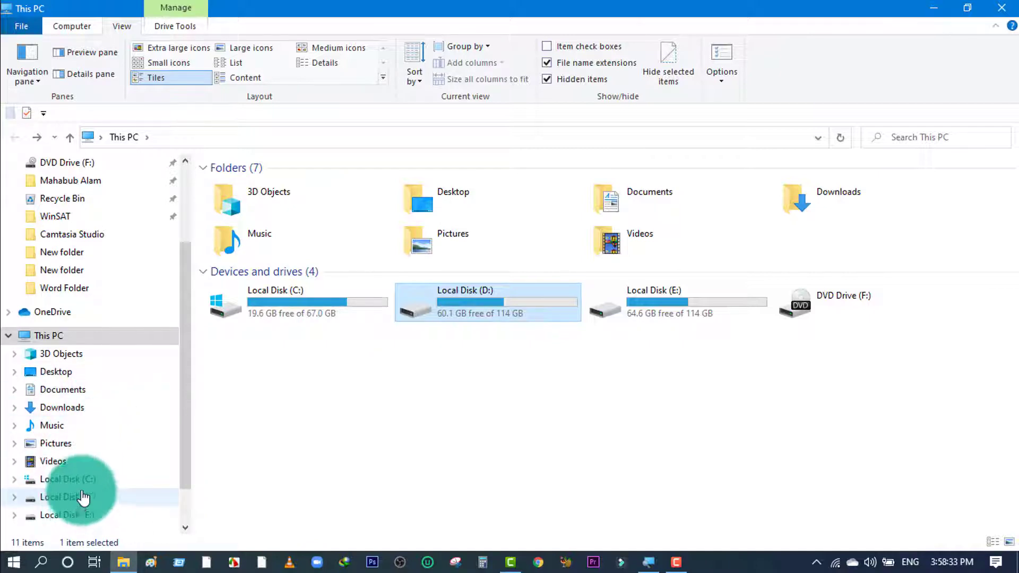
Step: Open Local Disk (E:) and its Mp3 folder to display the audio files
click(80, 516)
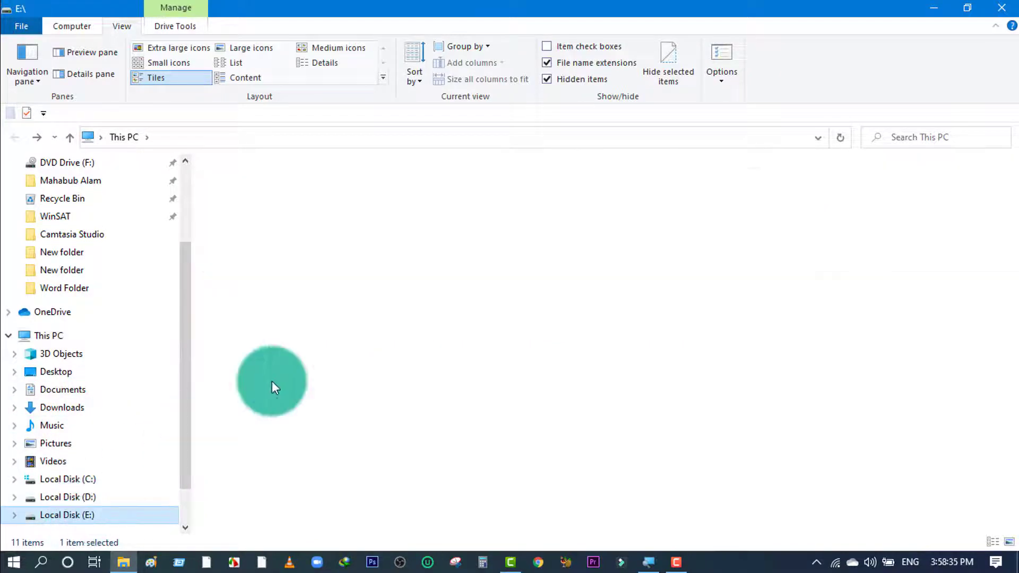
double_click(290, 257)
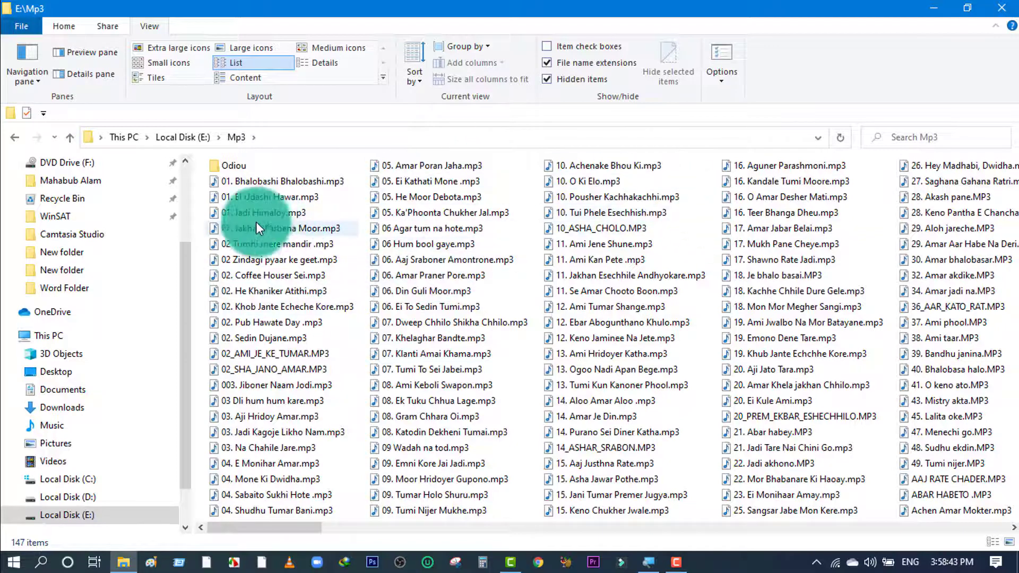
mouse_move(312, 200)
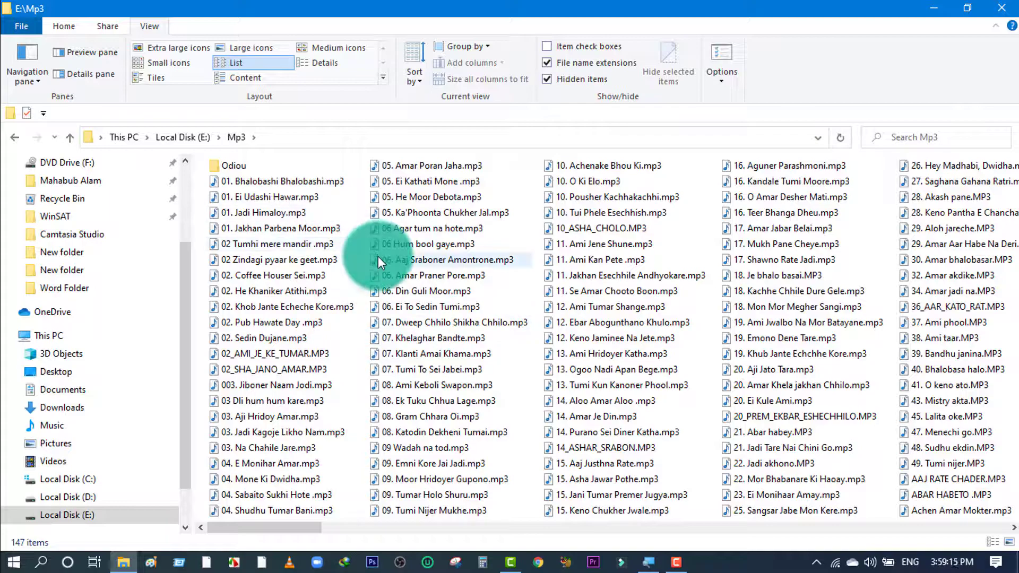
mouse_move(378, 257)
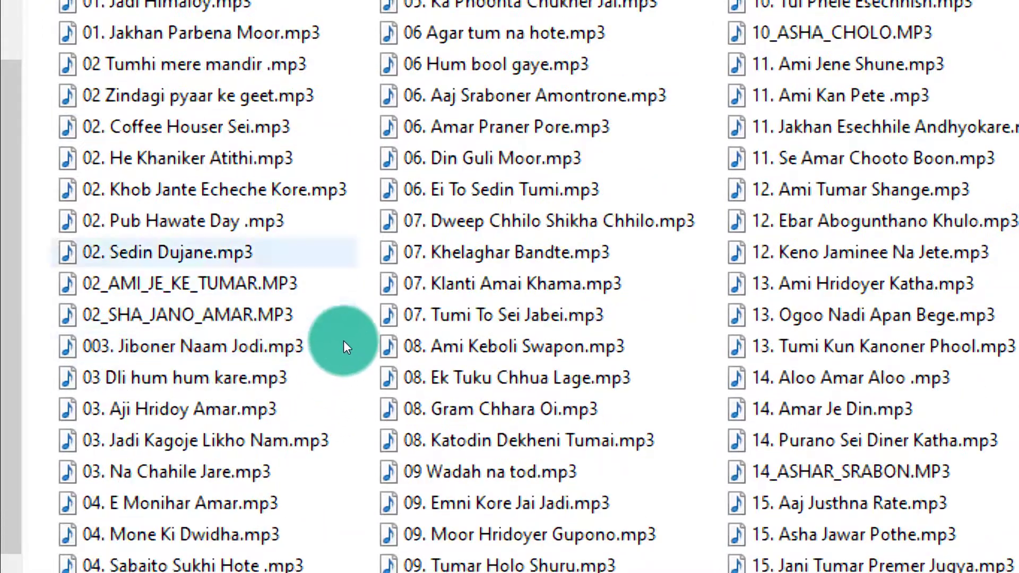
Step: Hide the file name extensions in the Mp3 folder and show them again
mouse_move(476, 397)
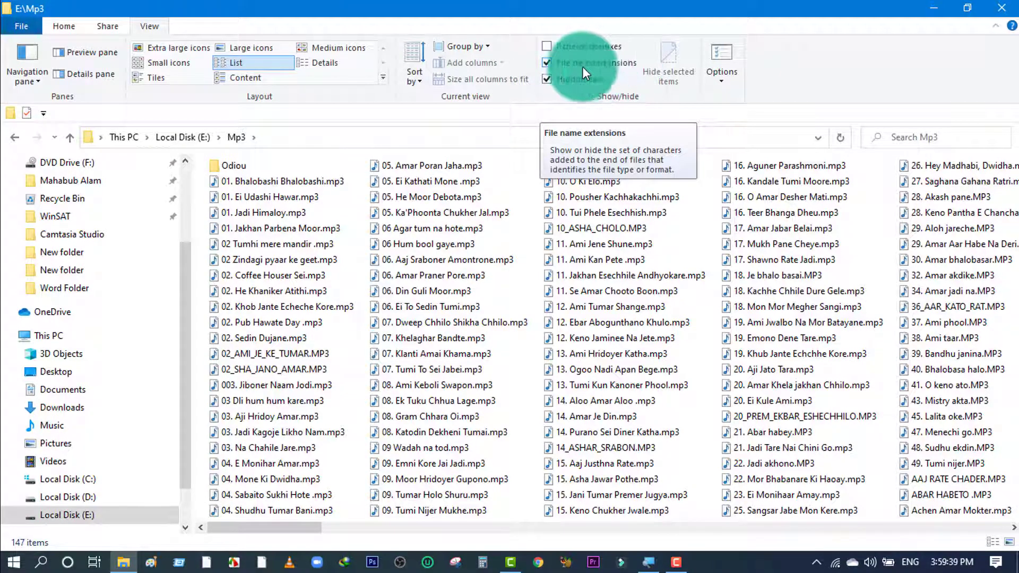
click(547, 63)
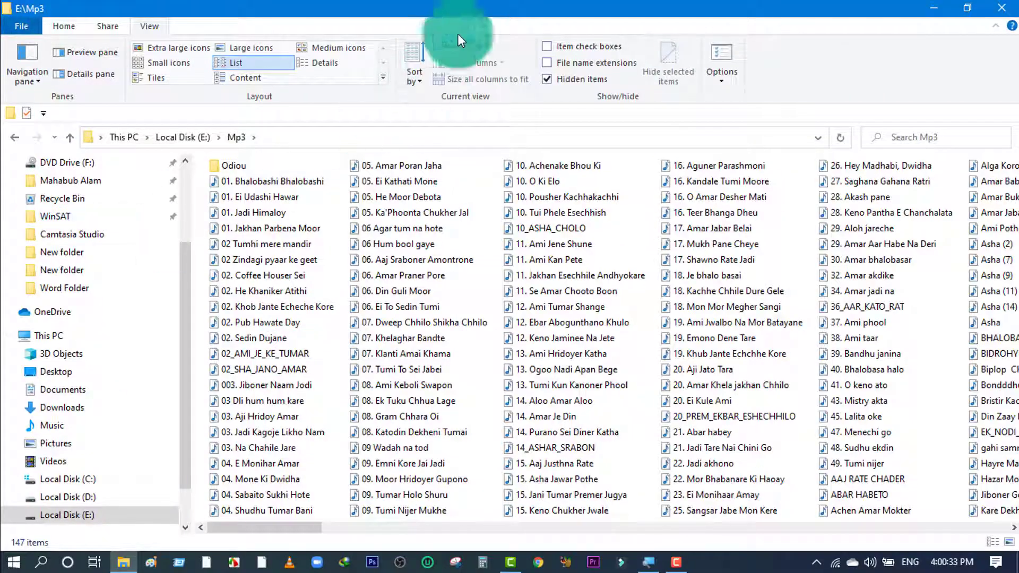
click(548, 63)
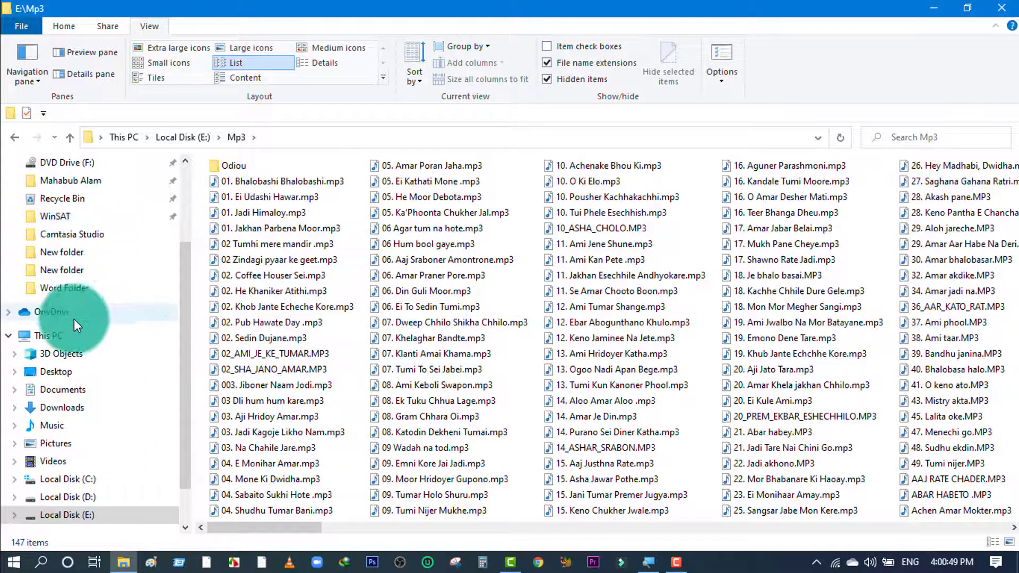
Step: Return to This PC, turn on item check boxes and select Local Disk (D:)
click(49, 335)
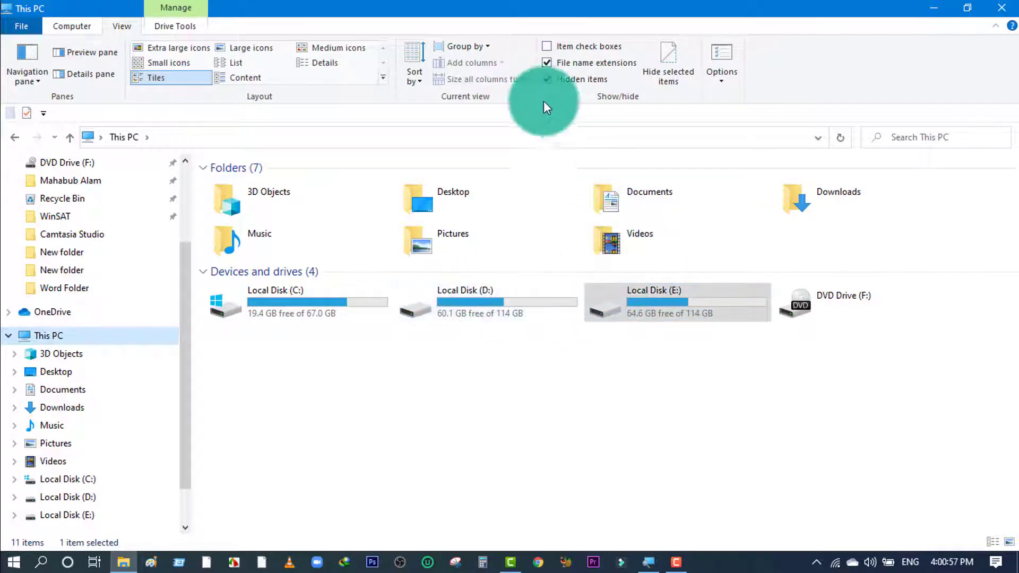
click(548, 47)
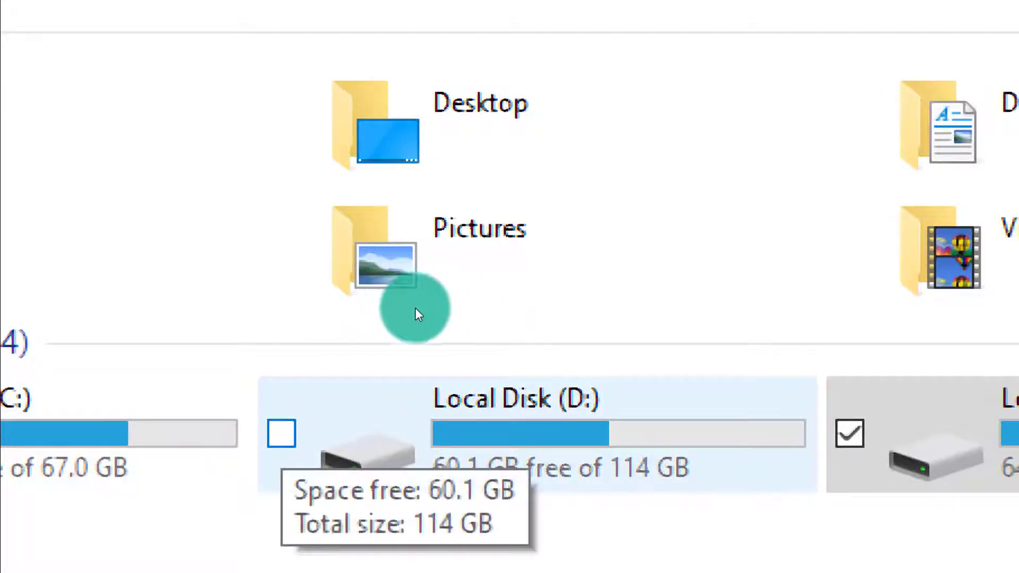
click(366, 419)
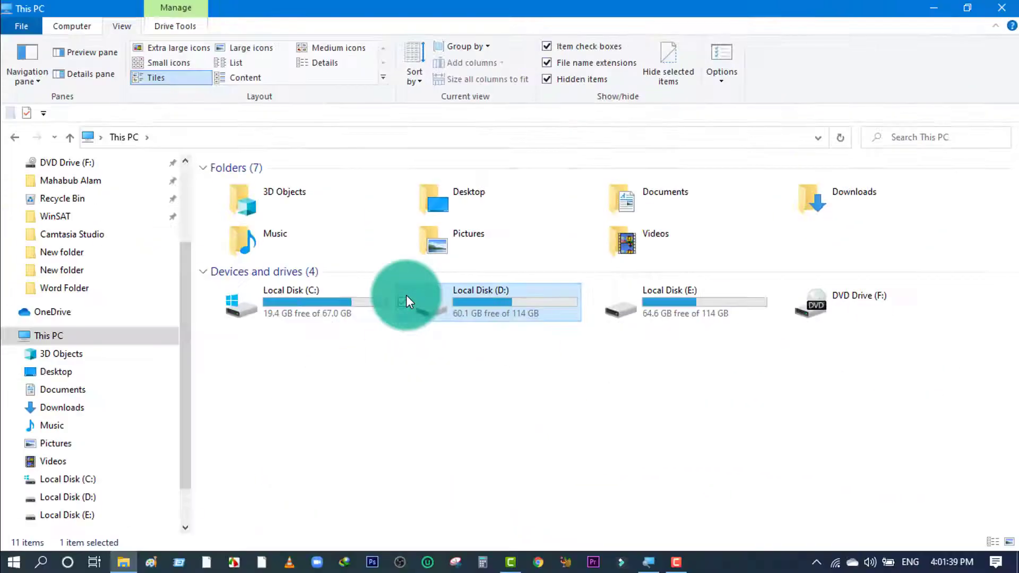
Step: Switch item check boxes off and on again, and select Local Disk (E:) followed by Local Disk (C:)
click(548, 47)
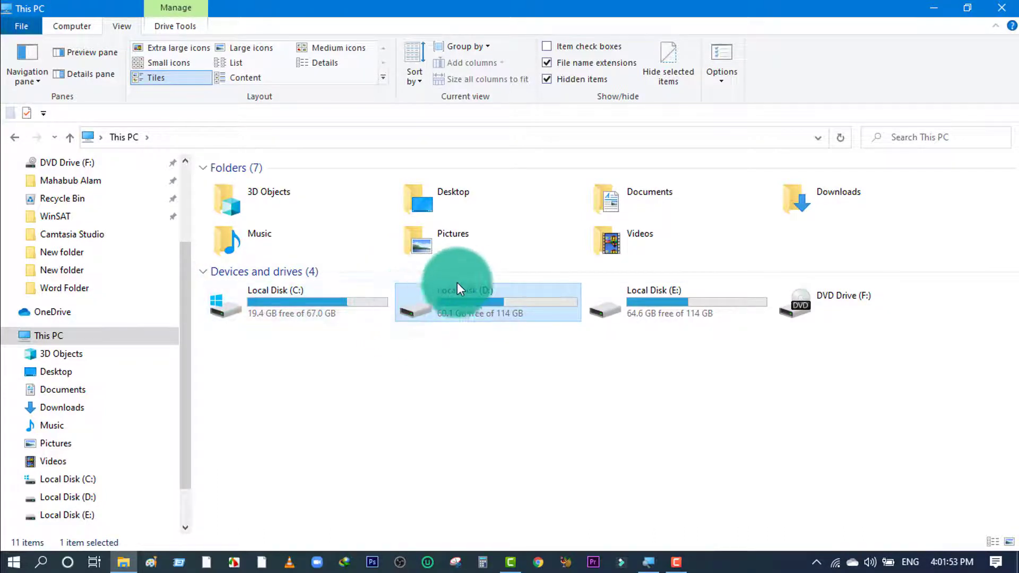
click(547, 46)
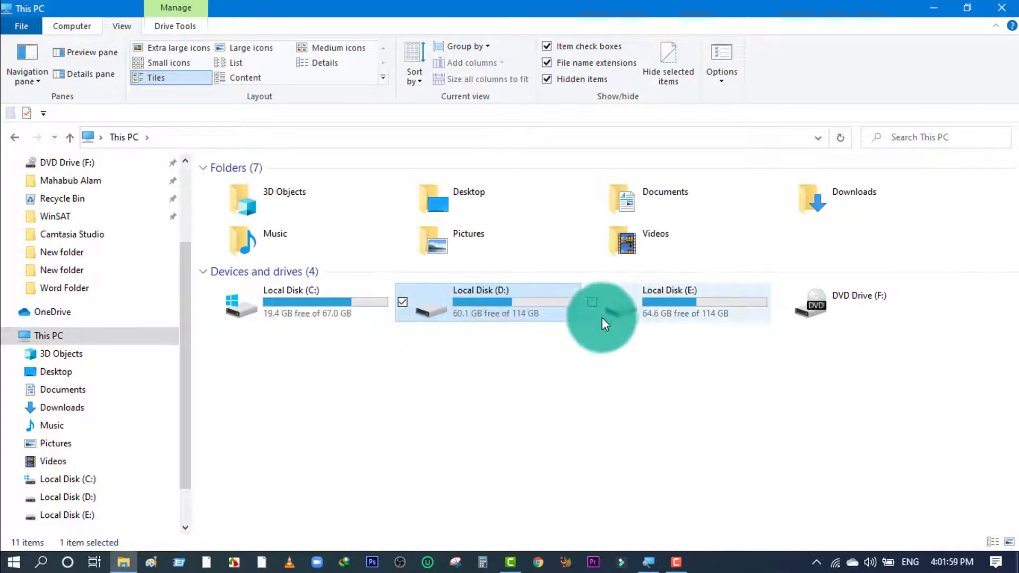
click(591, 308)
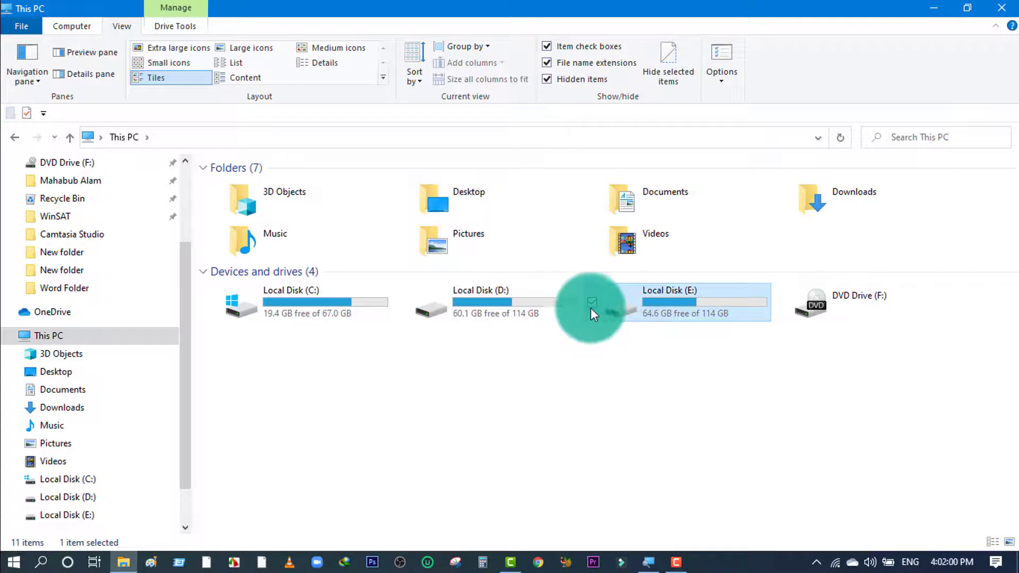
click(271, 306)
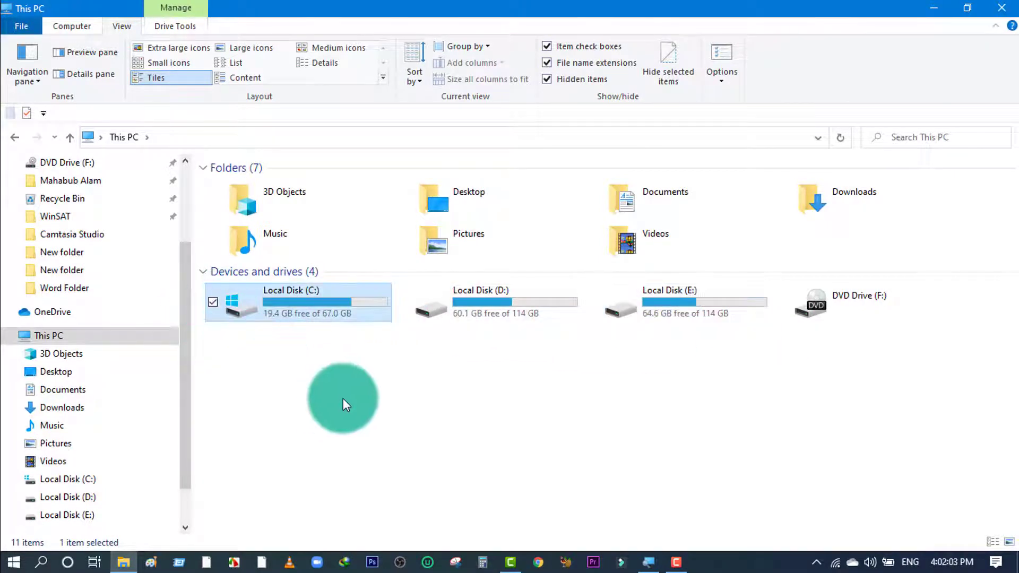
Step: Open the Camtasia Studio folder and go back to This PC
click(34, 238)
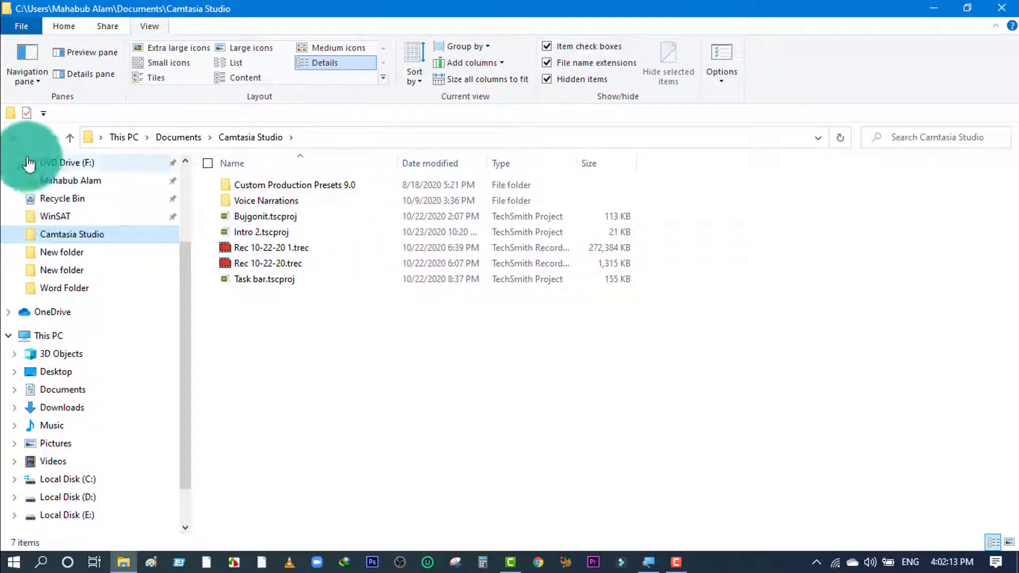
click(14, 137)
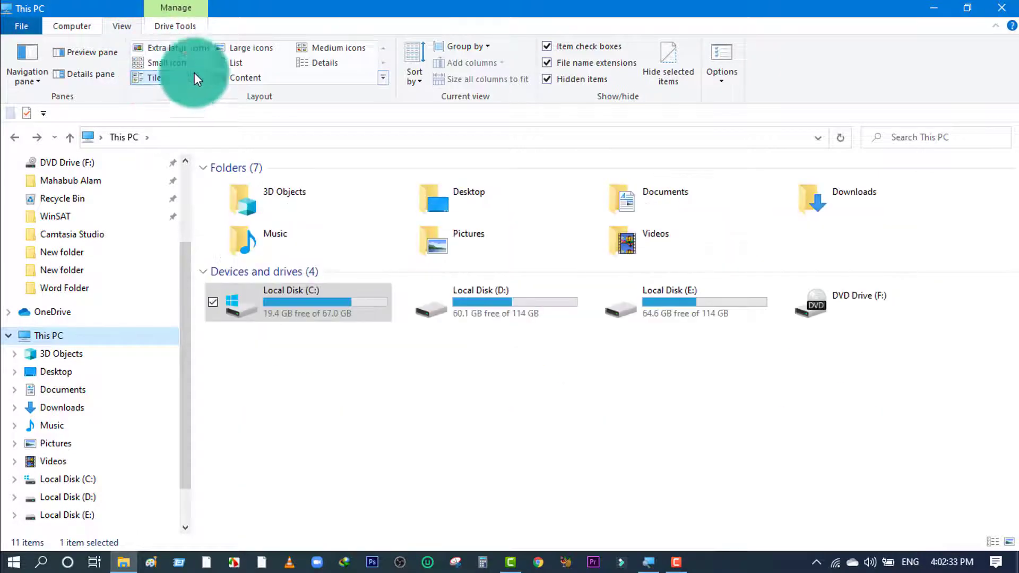
Step: Preview the details layout for This PC and review the sorting options without choosing one
click(316, 64)
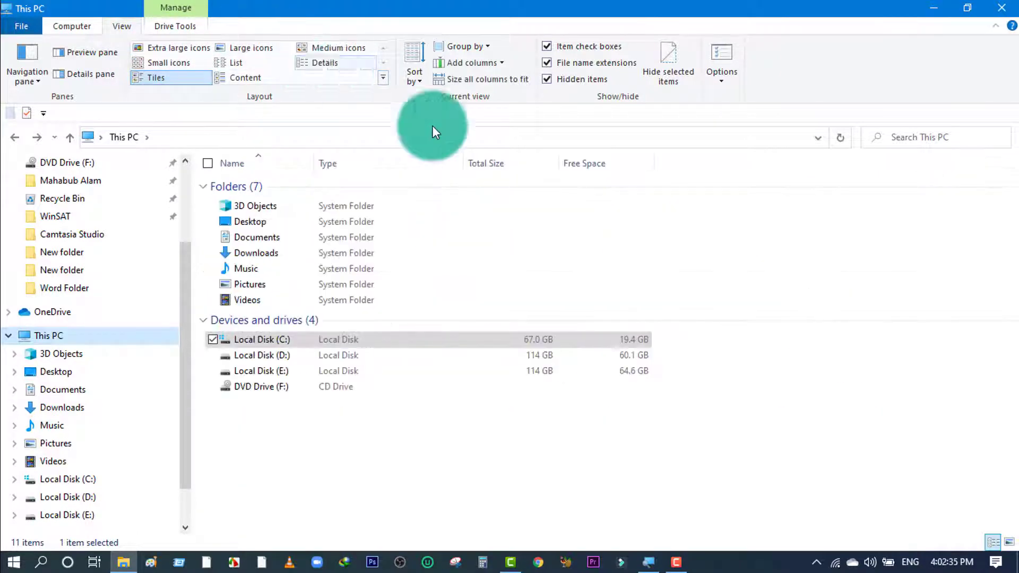
click(419, 80)
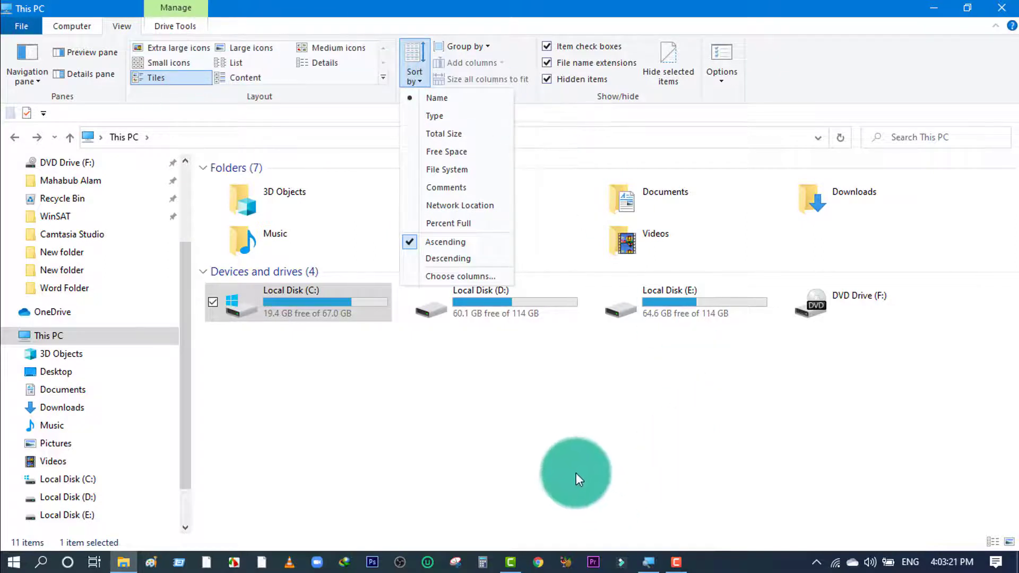
click(576, 470)
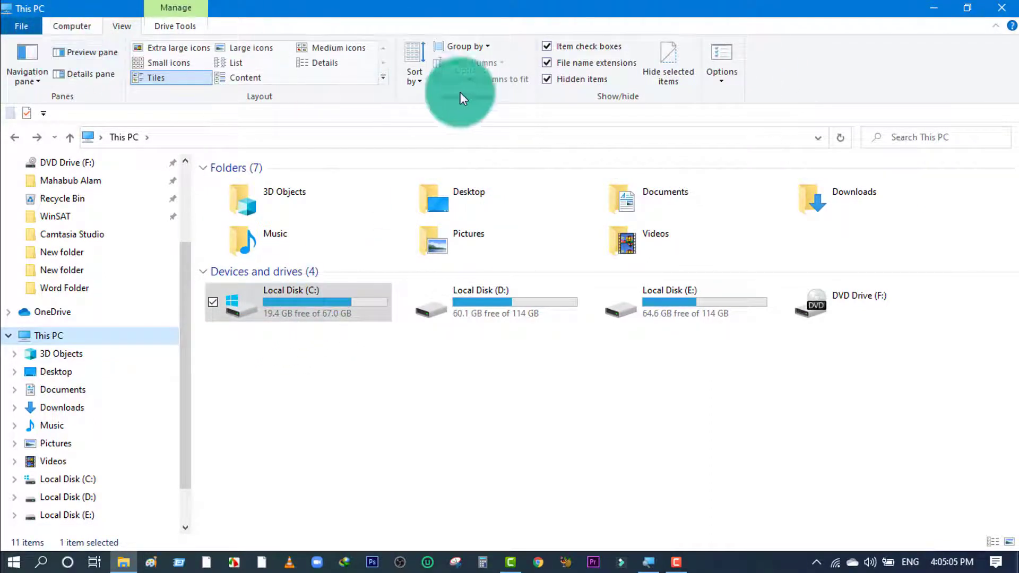
Step: Check the folder and search options command and activate the This PC search without entering a term
click(723, 82)
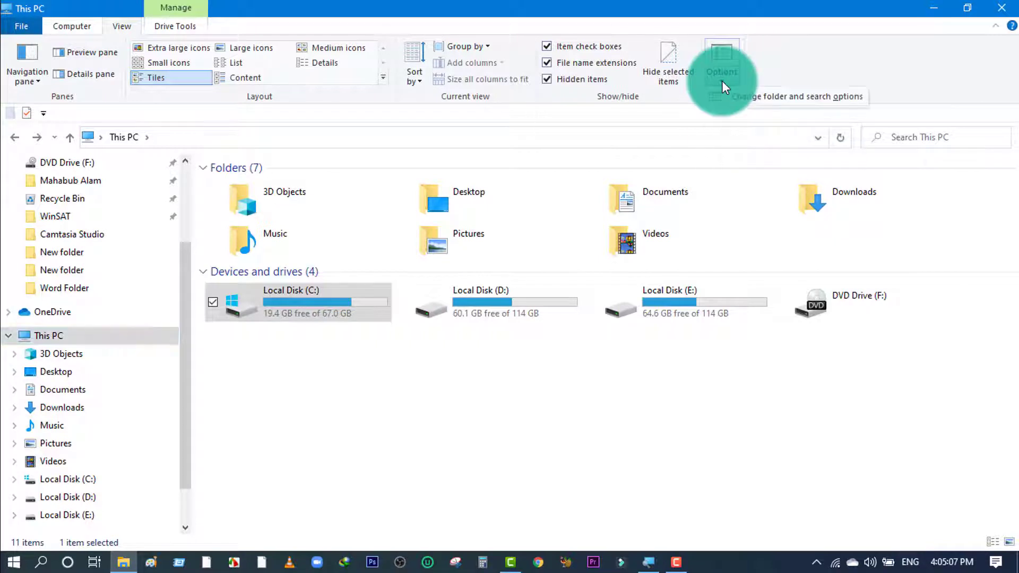
click(496, 372)
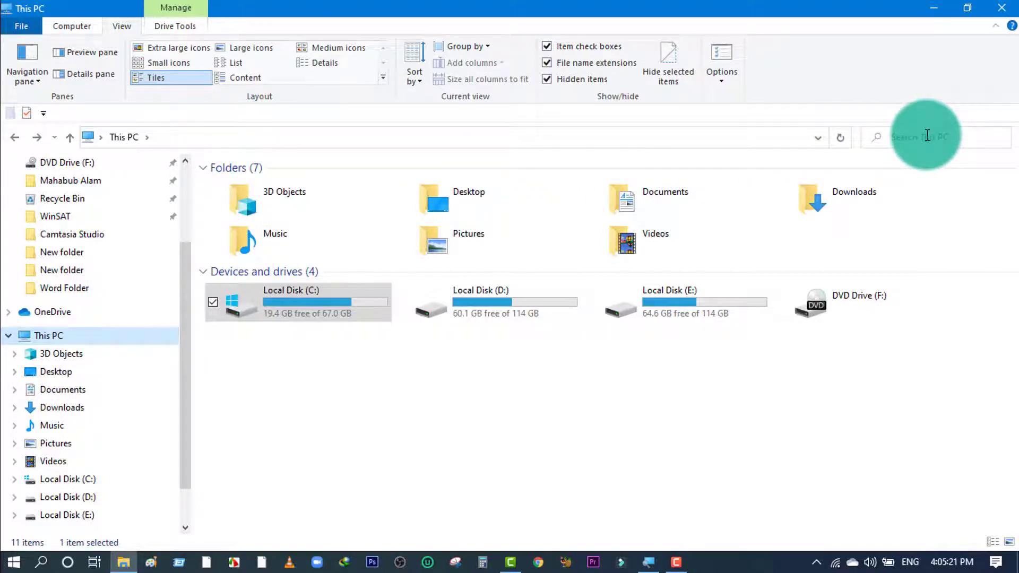
click(882, 136)
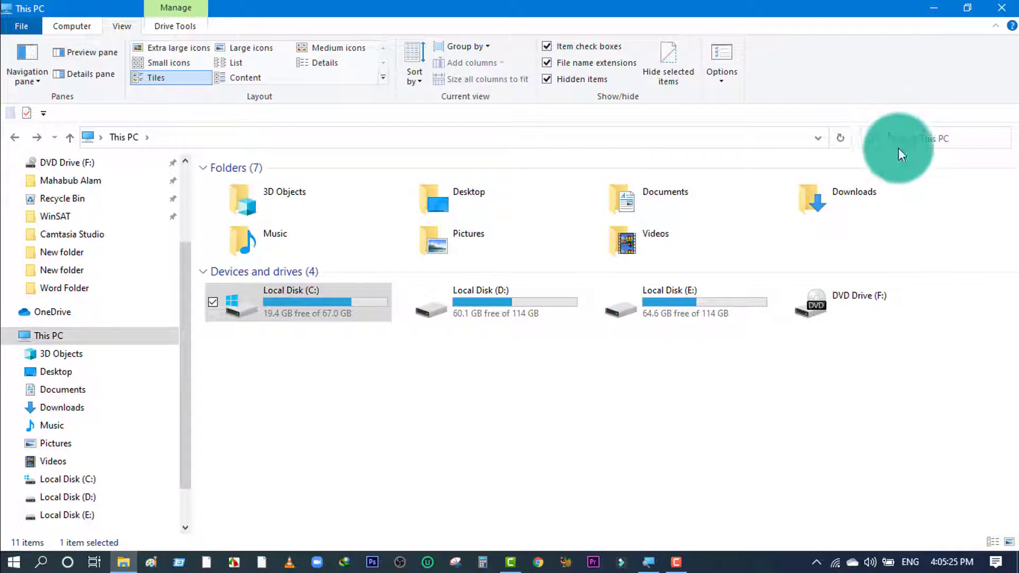
click(894, 146)
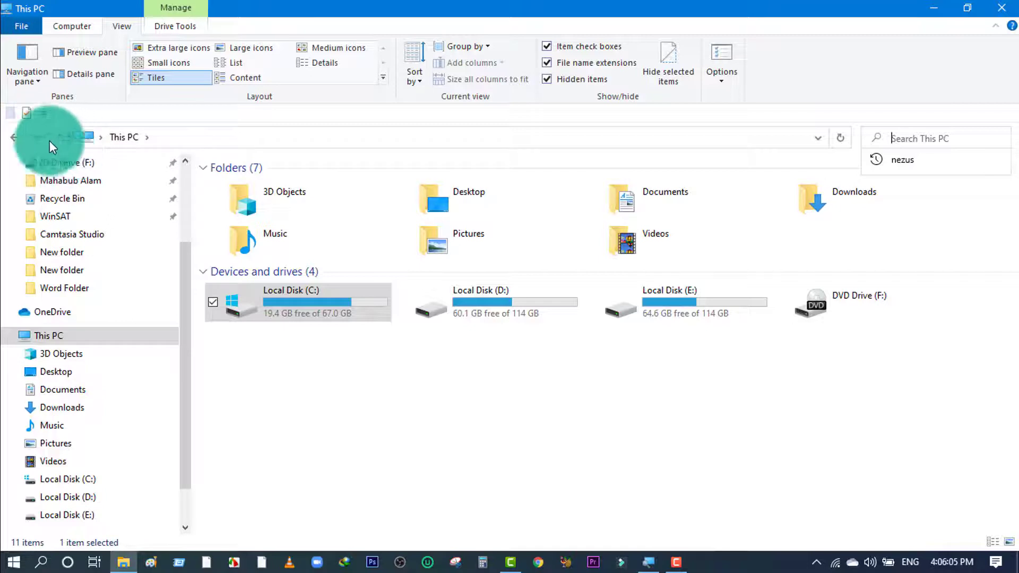
Step: Open Local Disk (D:), go back to This PC, go forward to the drive, and move up one level to This PC
click(488, 298)
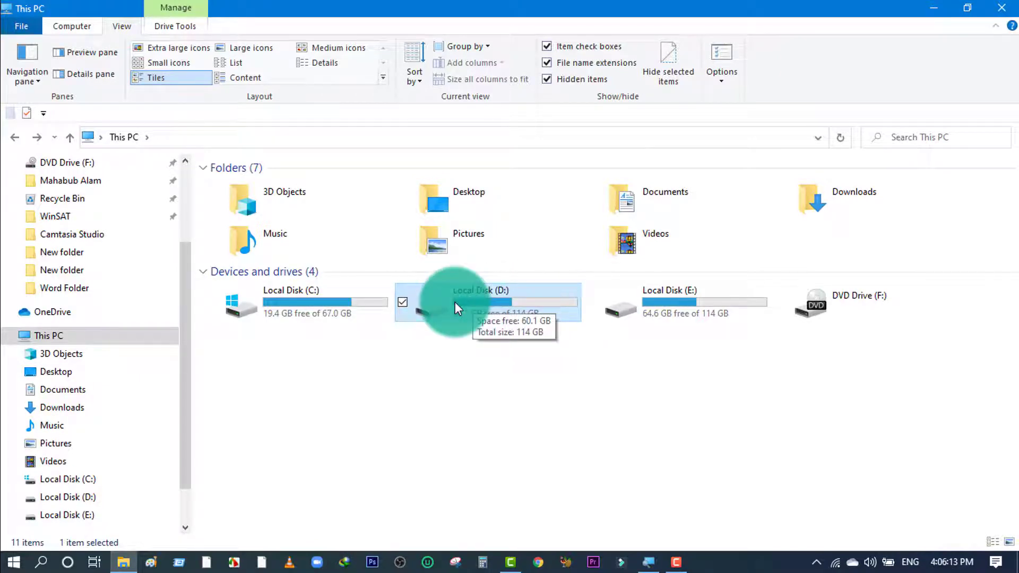
double_click(467, 302)
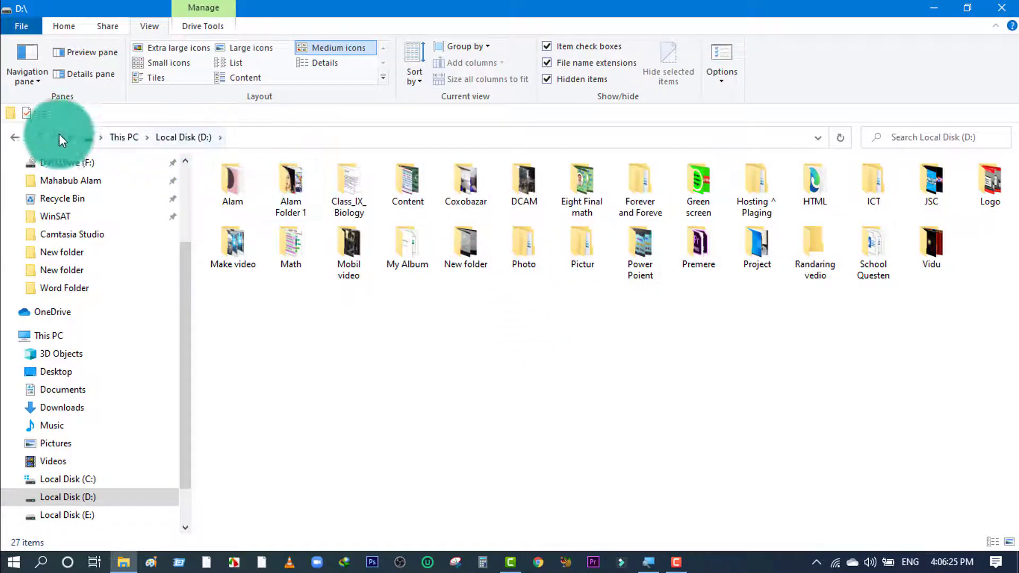
click(13, 140)
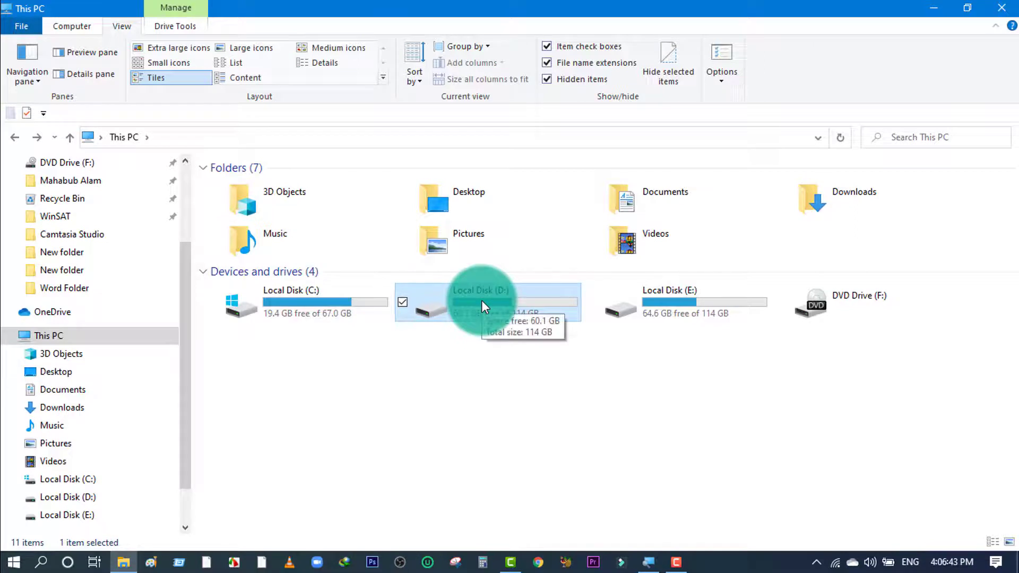
click(38, 138)
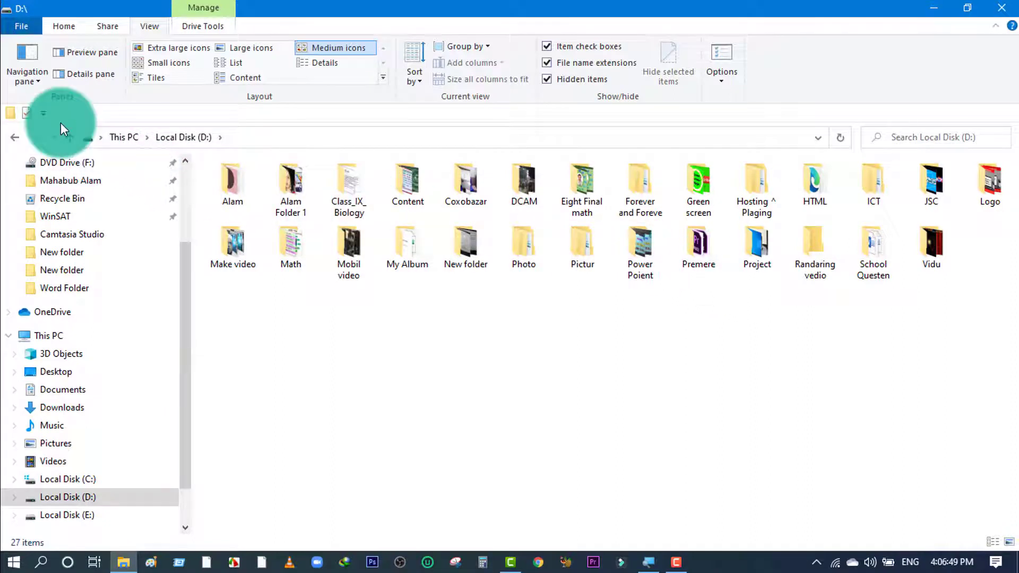
click(67, 141)
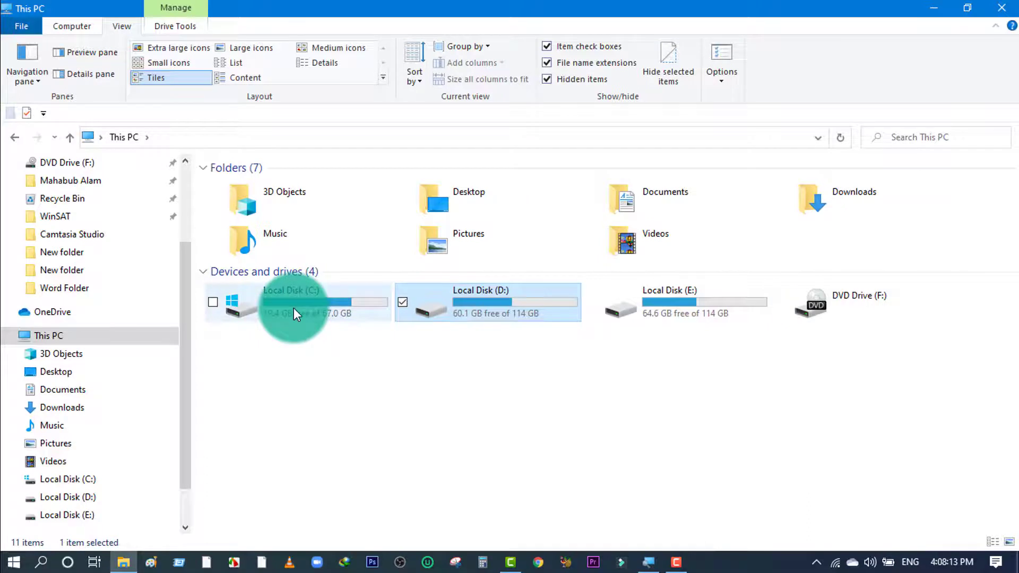
Step: Minimize the This PC window to show the desktop and restore it
mouse_move(309, 309)
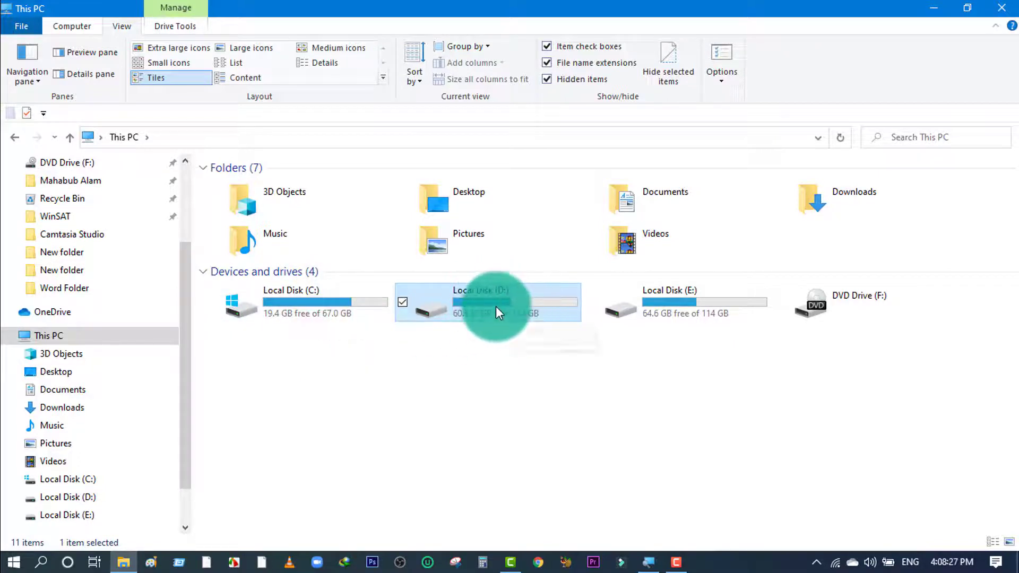
mouse_move(472, 308)
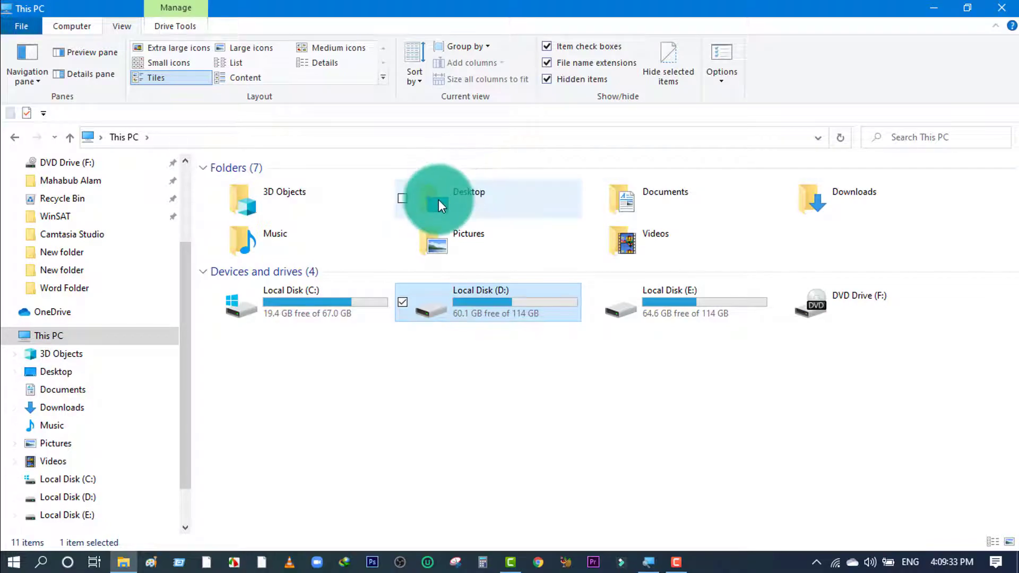
click(935, 10)
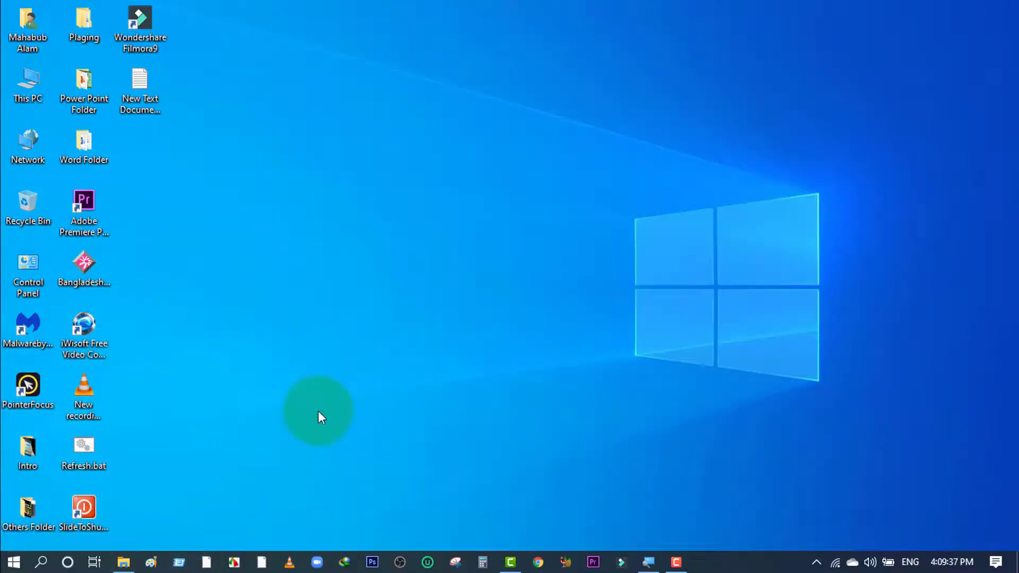
click(123, 562)
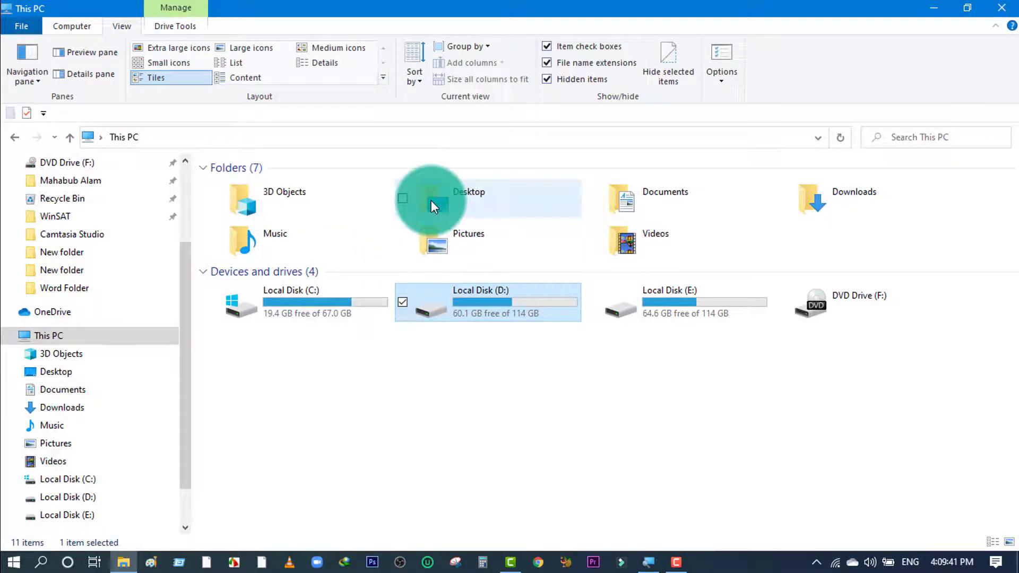
Step: Open the Desktop folder from the This PC folders and from the navigation tree, returning to This PC each time
click(431, 200)
double_click(431, 199)
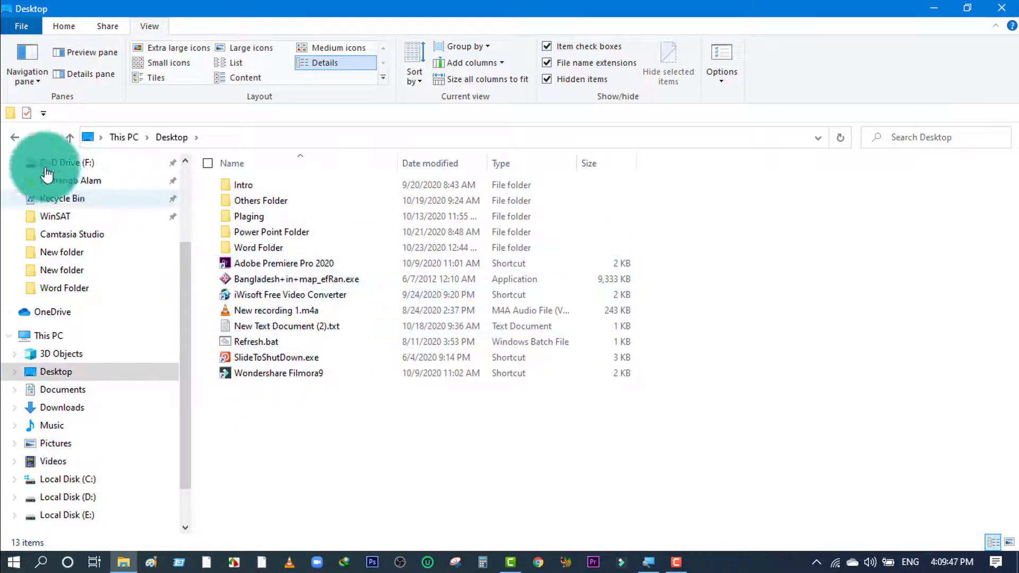
click(16, 136)
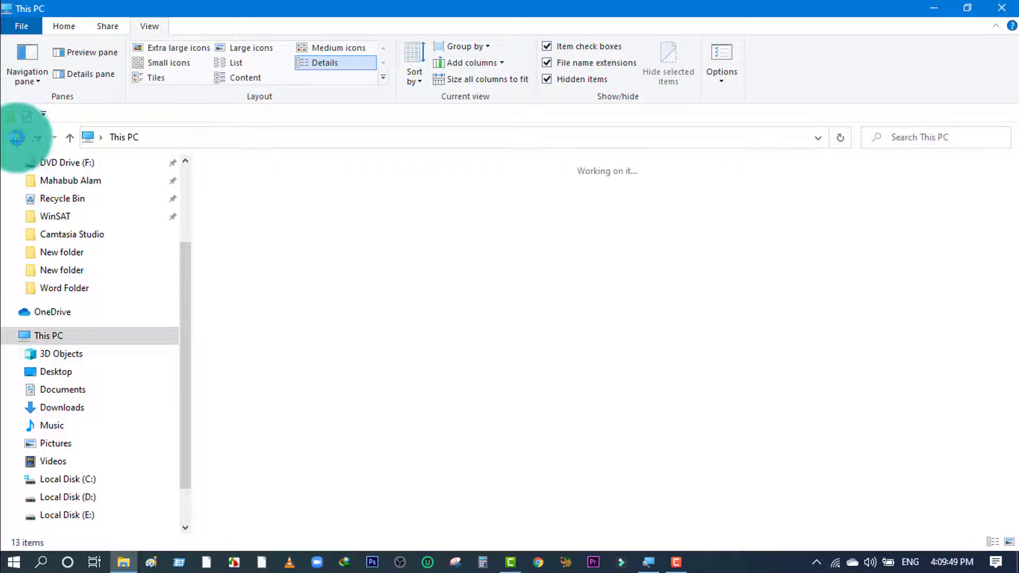
click(42, 375)
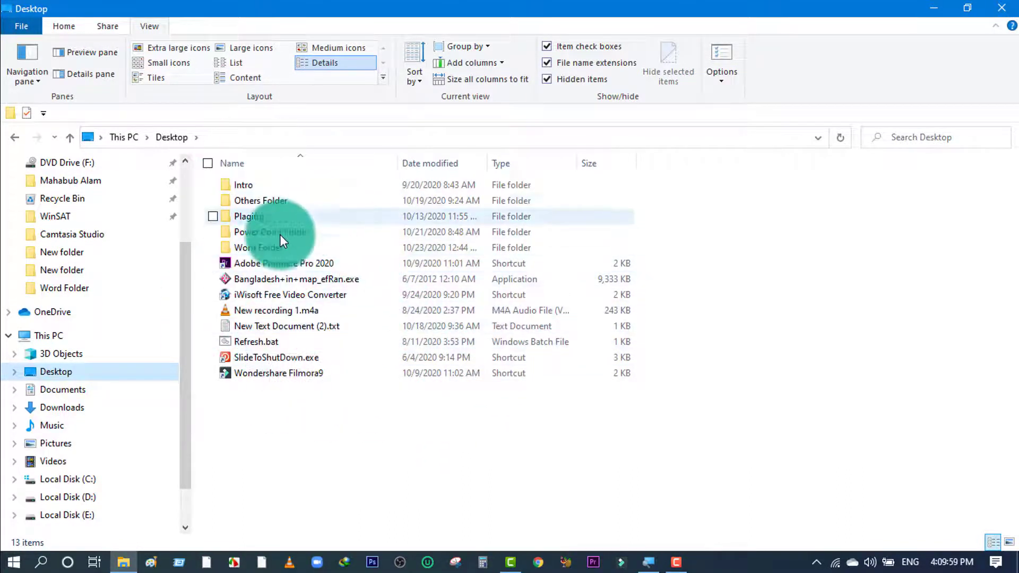
click(18, 142)
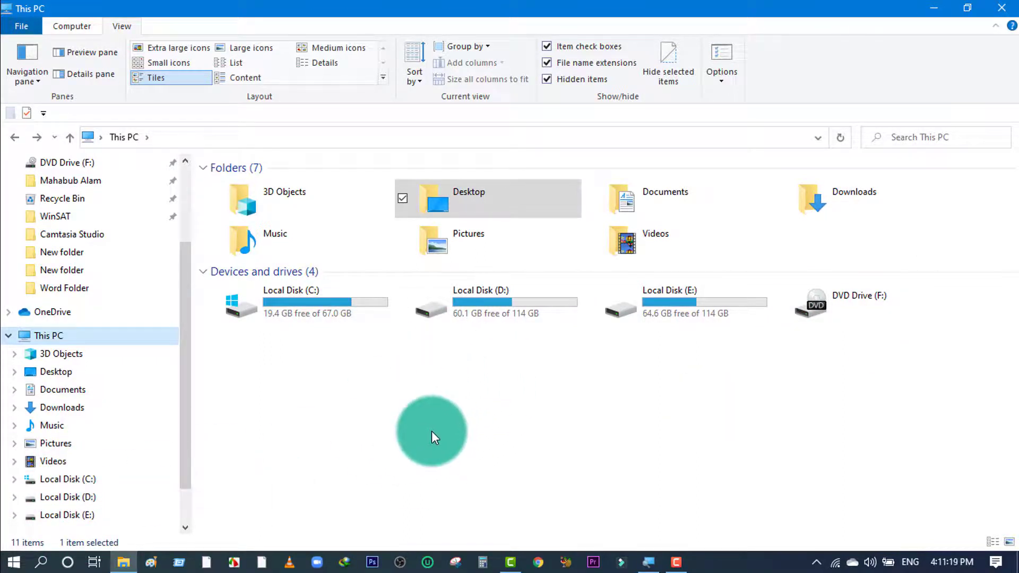
Step: Display the contents of Local Disk (C:), Local Disk (D:) and Local Disk (E:) in turn from the navigation tree
click(52, 483)
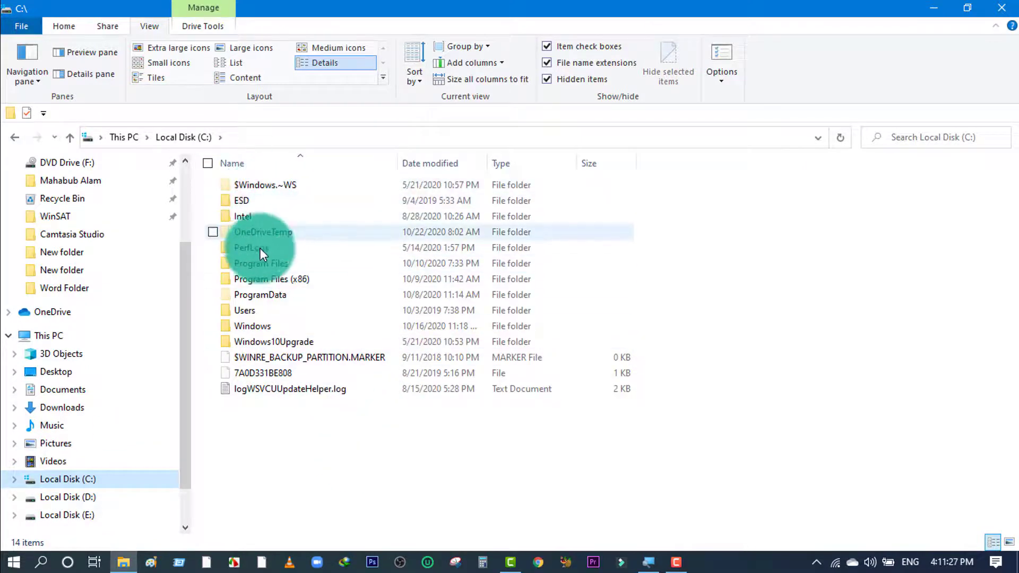
click(57, 499)
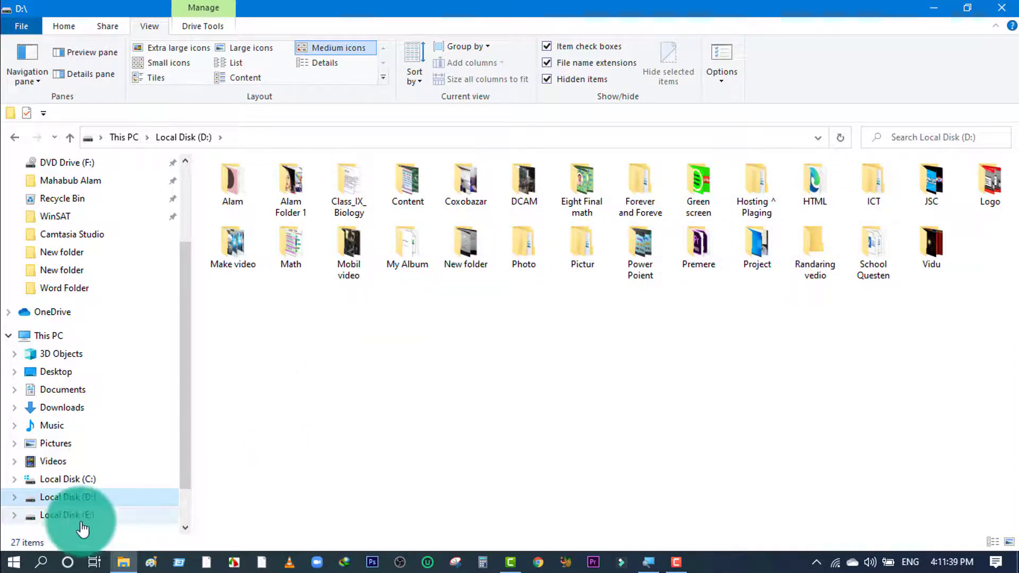
click(45, 520)
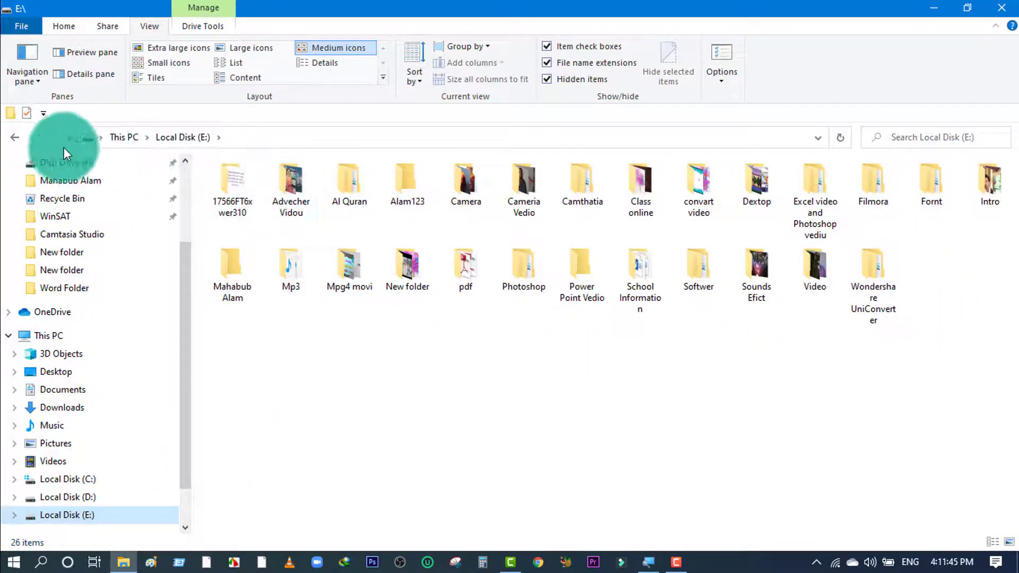
Step: Go back to Local Disk (D:) and display the contents of Local Disk (C:) from the navigation tree
click(15, 137)
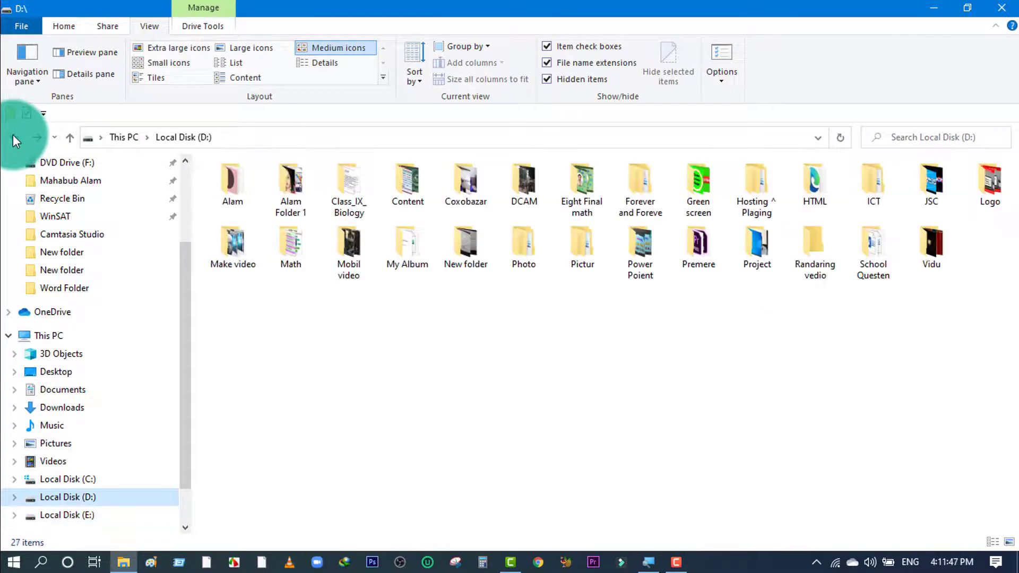
click(533, 422)
click(268, 514)
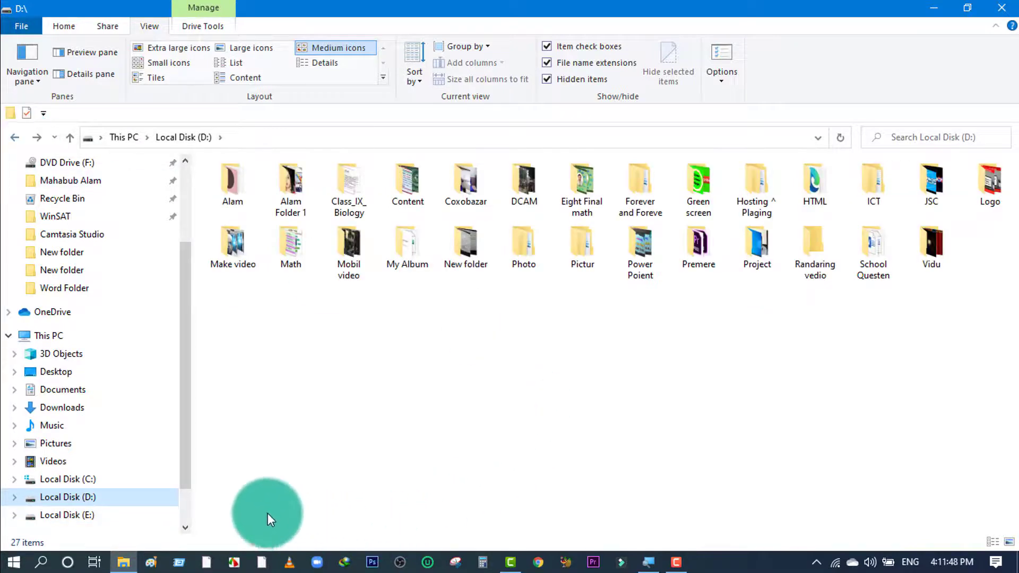
click(53, 480)
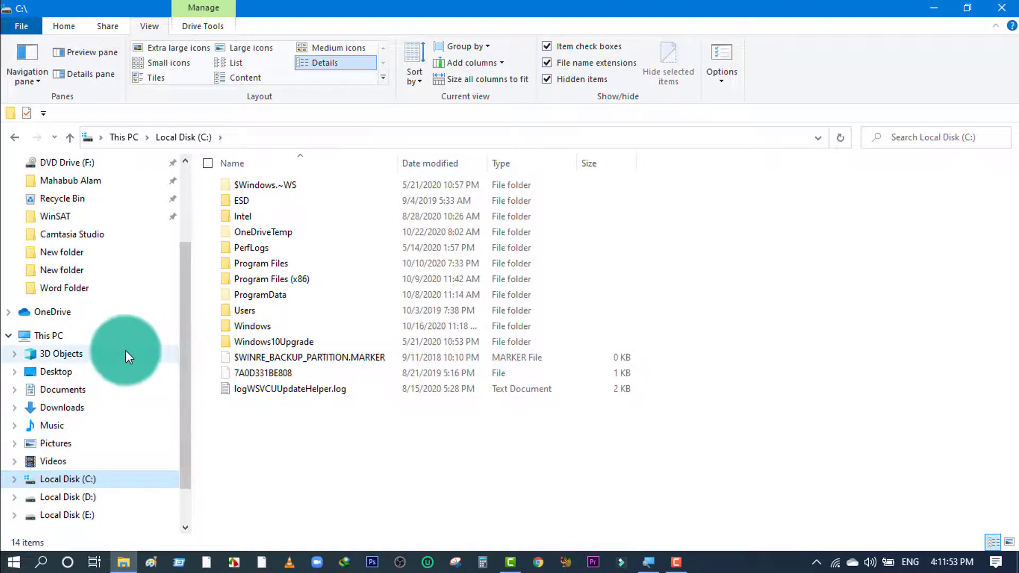
Step: Show This PC, view the Recycle Bin from the navigation tree, and go back to This PC
click(46, 337)
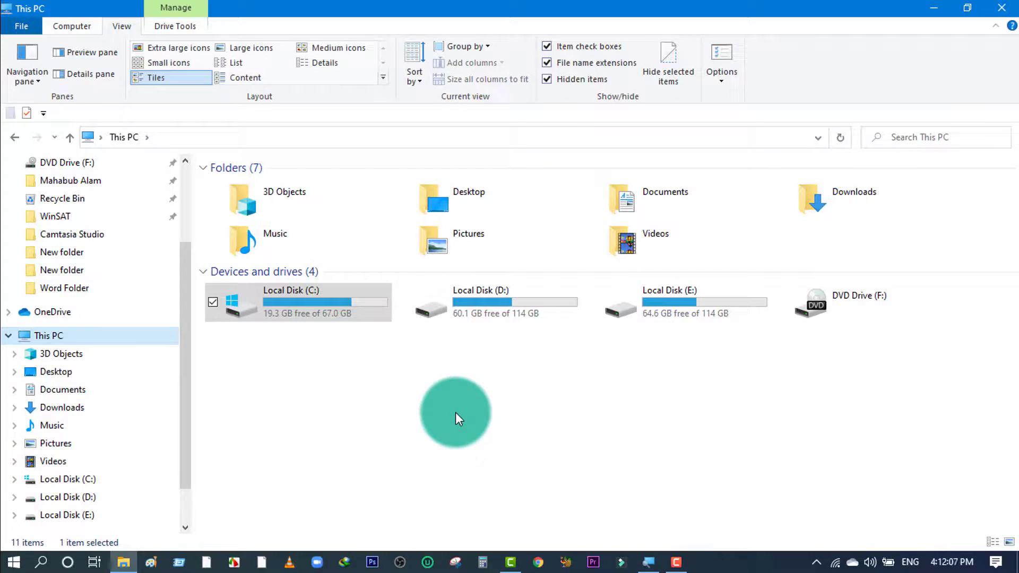
click(58, 205)
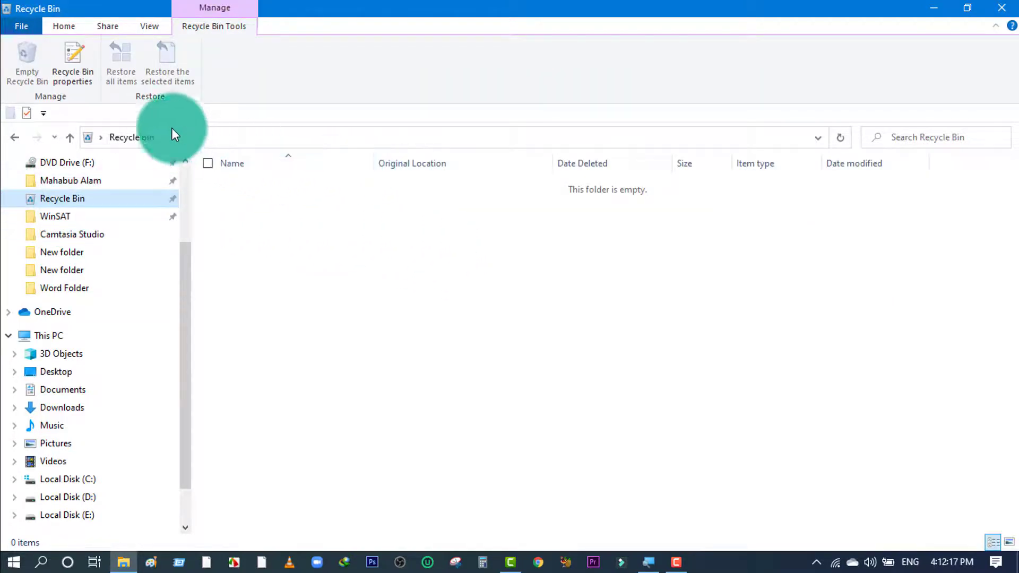
click(13, 139)
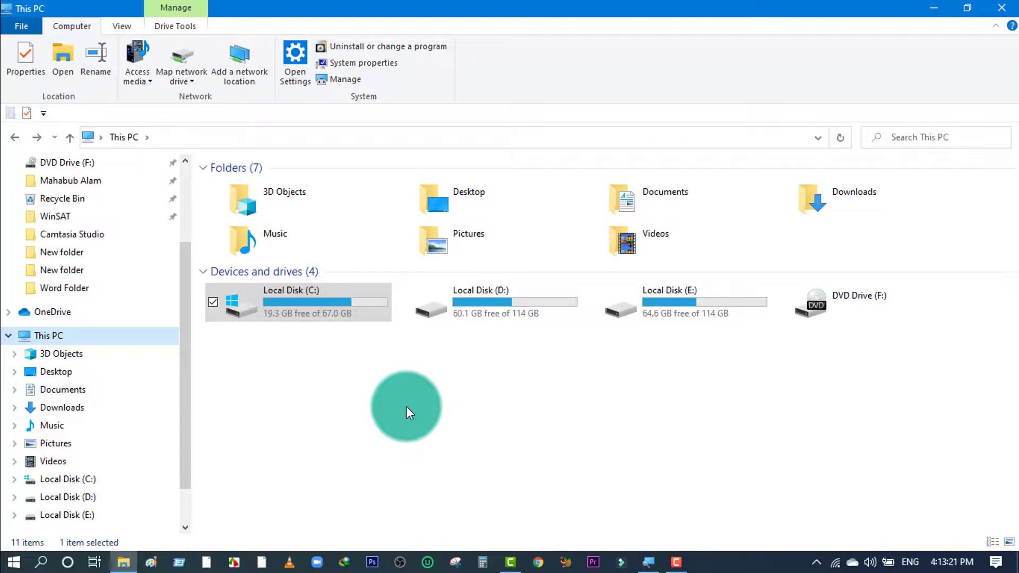
Step: Open the Format options for Local Disk (D:) and close them without formatting the drive
click(485, 304)
right_click(485, 304)
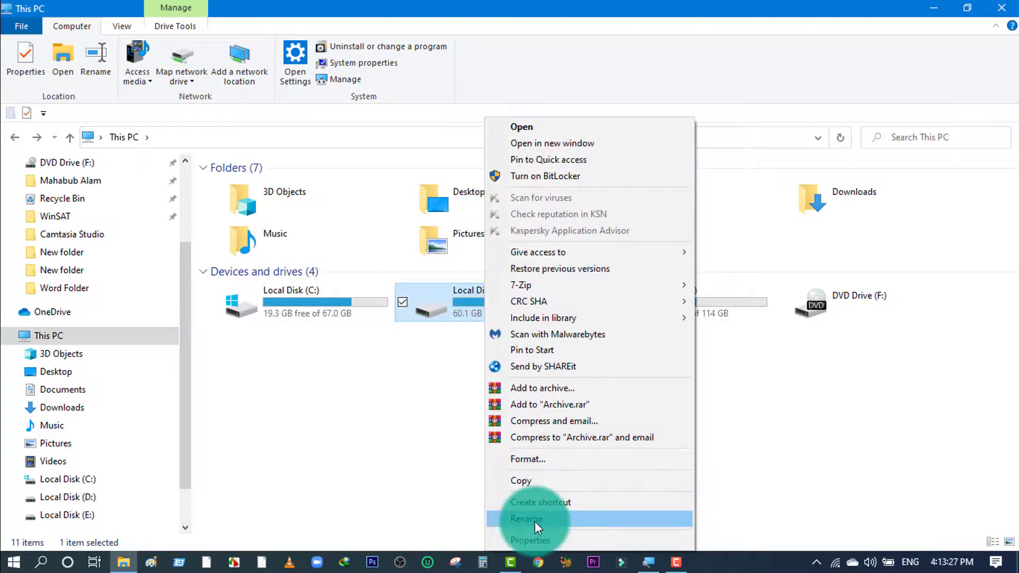
click(527, 460)
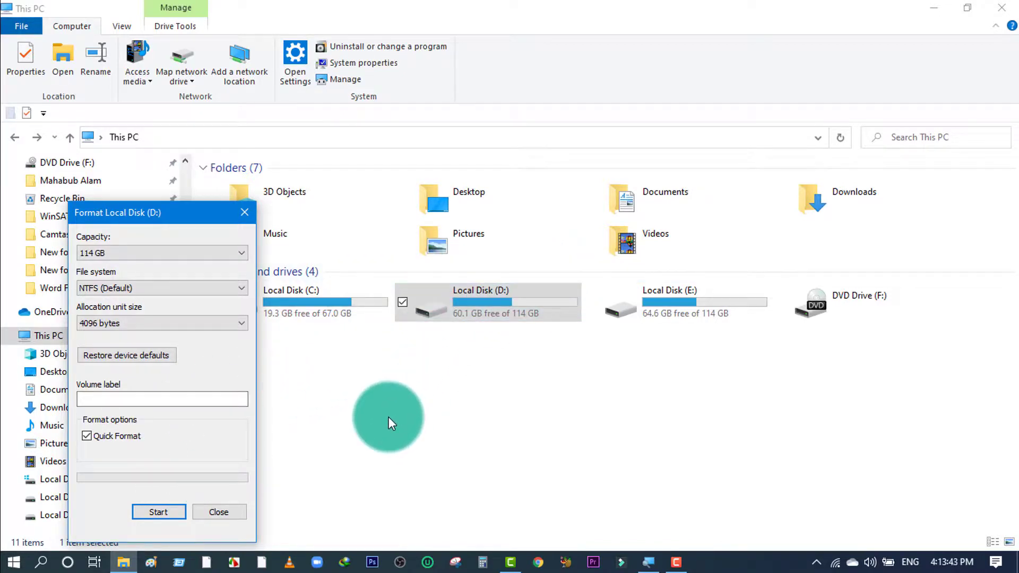
click(220, 514)
Step: Show the available commands for the empty area and for Local Disk (D:) without choosing any, and close the This PC window
right_click(462, 377)
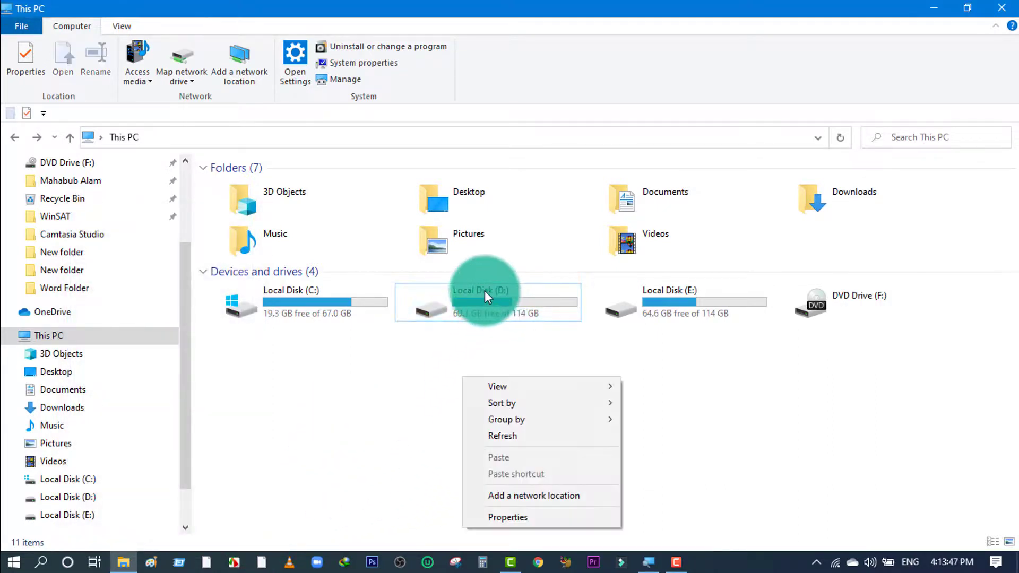
click(768, 385)
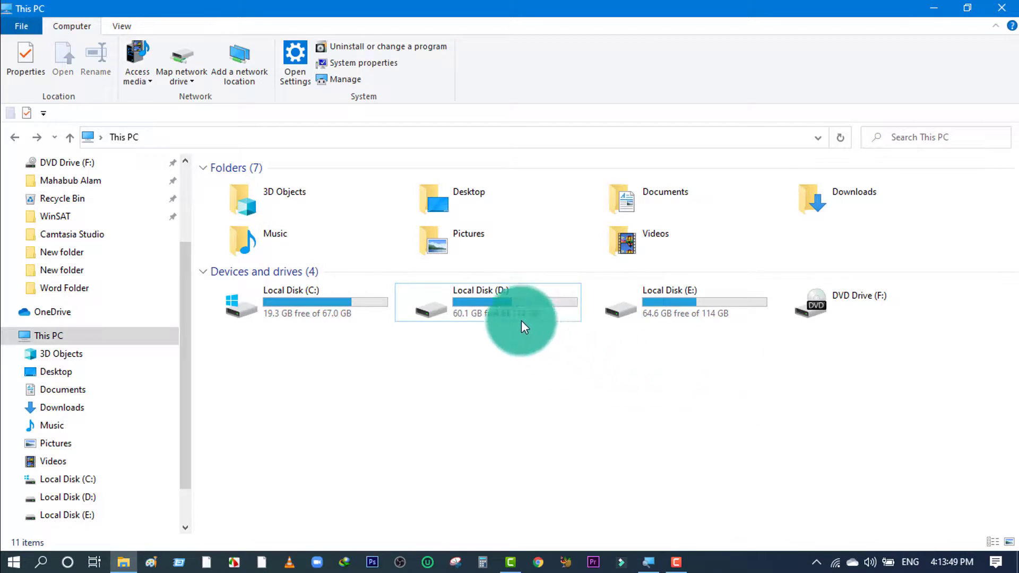
right_click(508, 307)
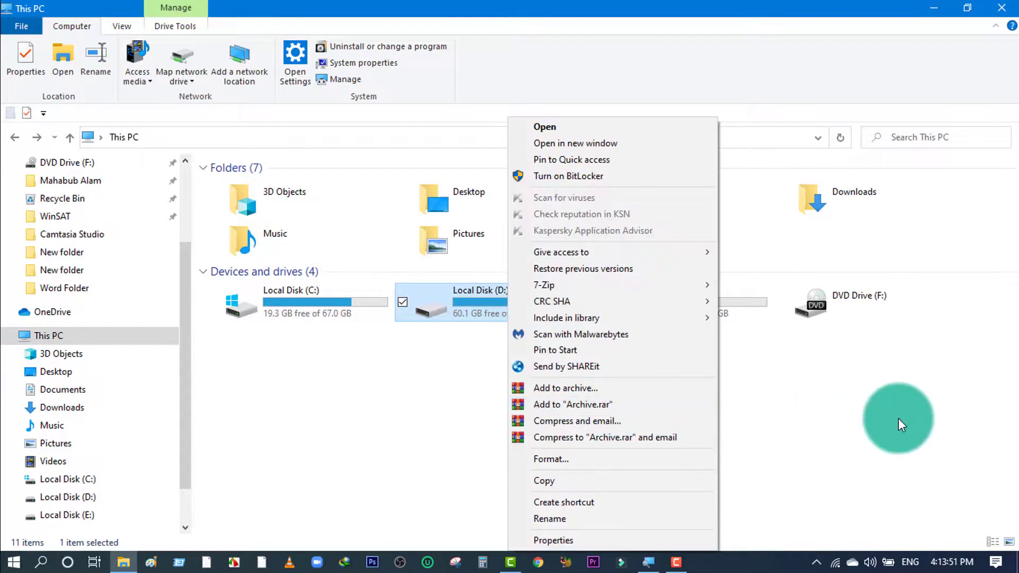
click(894, 417)
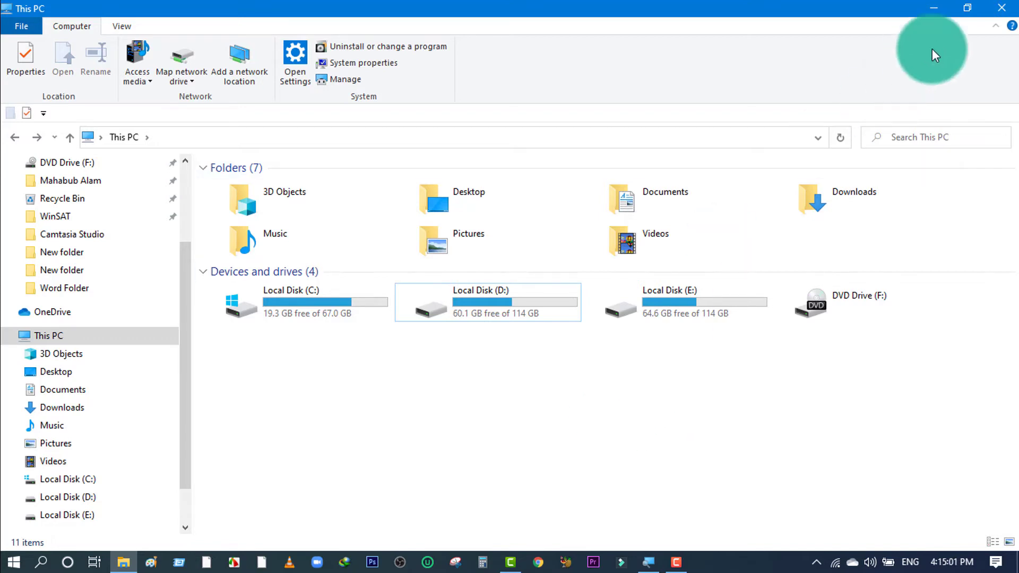
click(1006, 9)
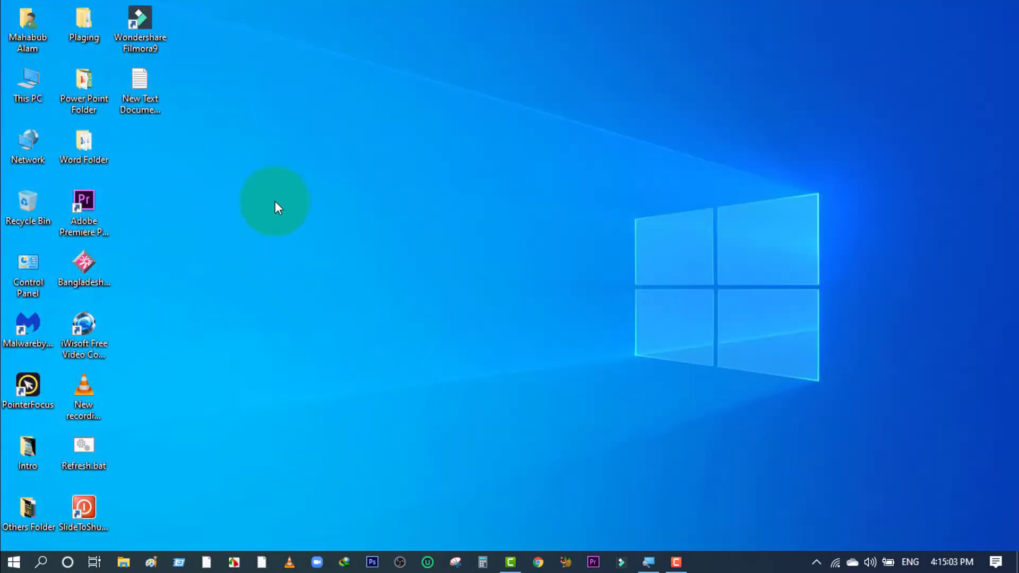